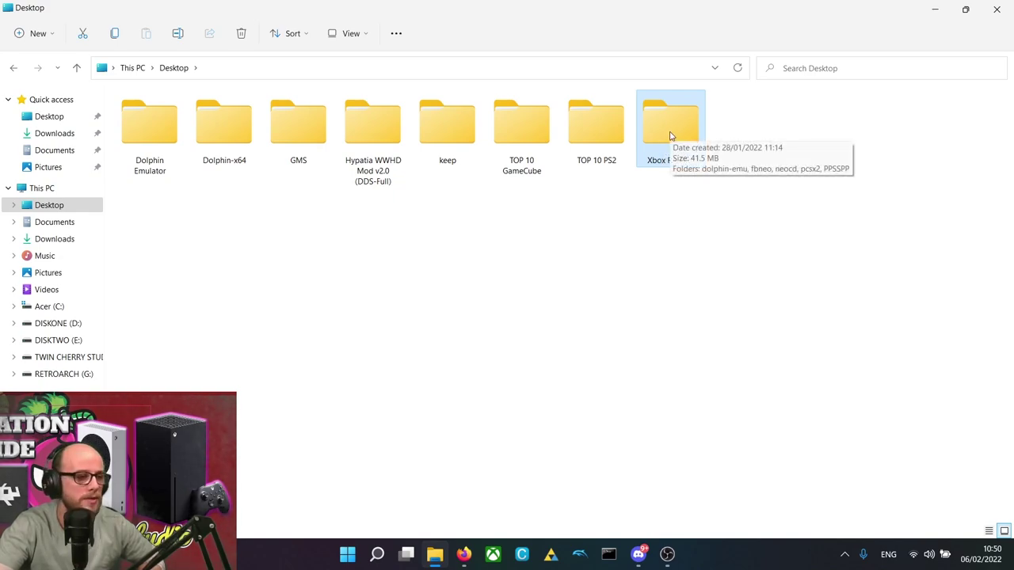
Look through the pcsx2 folder inside Xbox RA Files, viewing its cheats subfolder and the PS2 BIOS files in bios
double_click(670, 137)
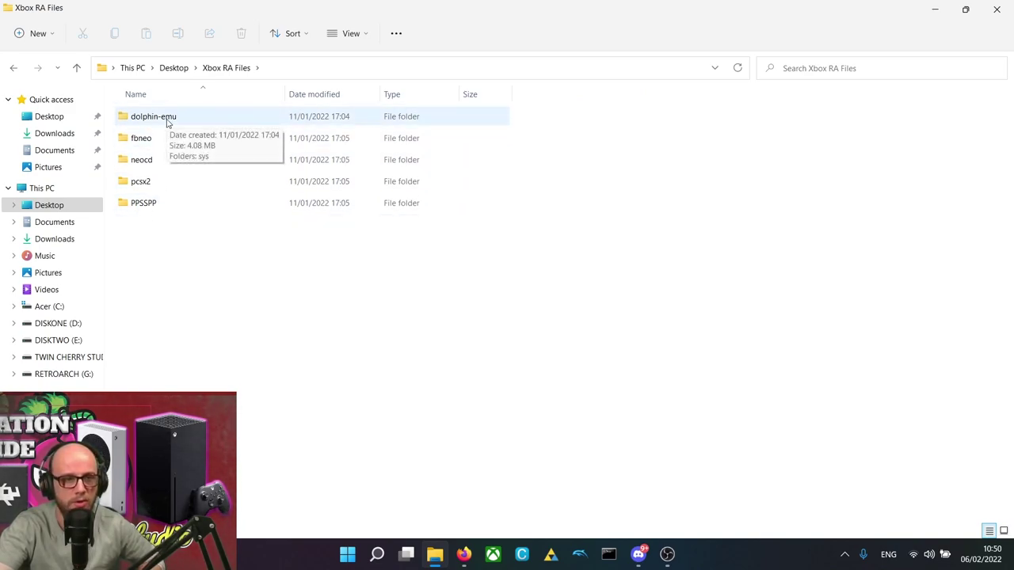
double_click(141, 182)
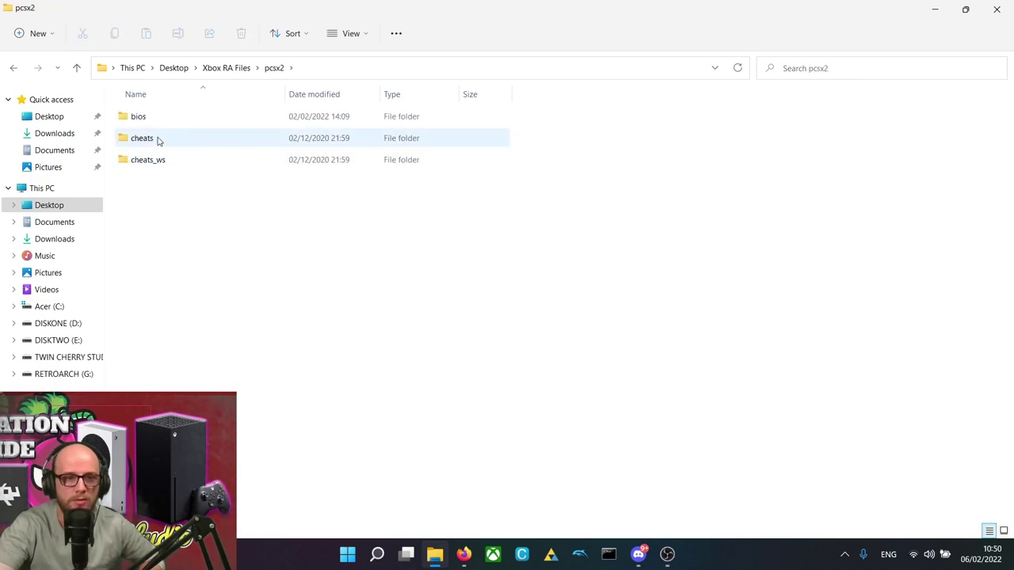
double_click(157, 139)
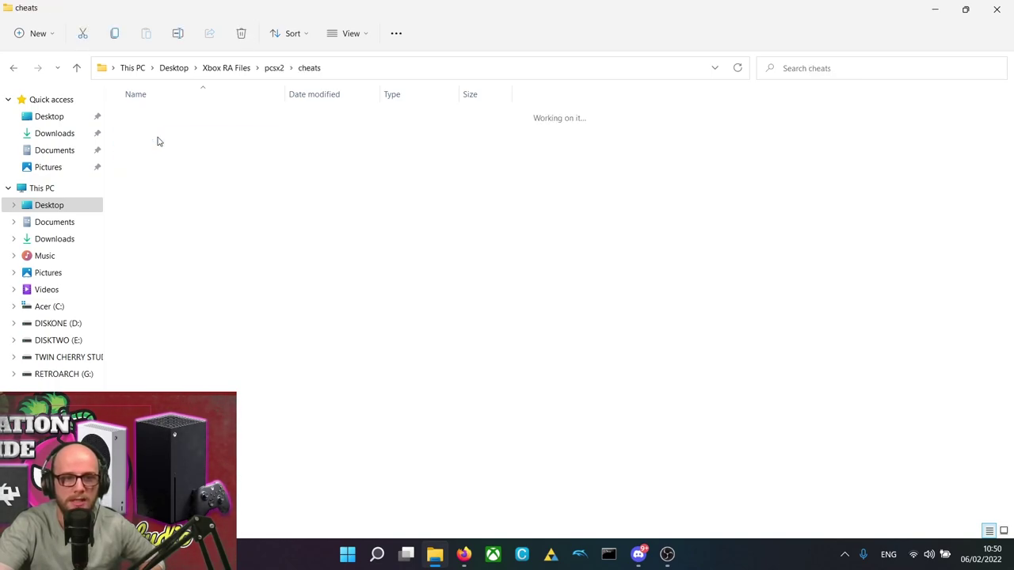
click(73, 67)
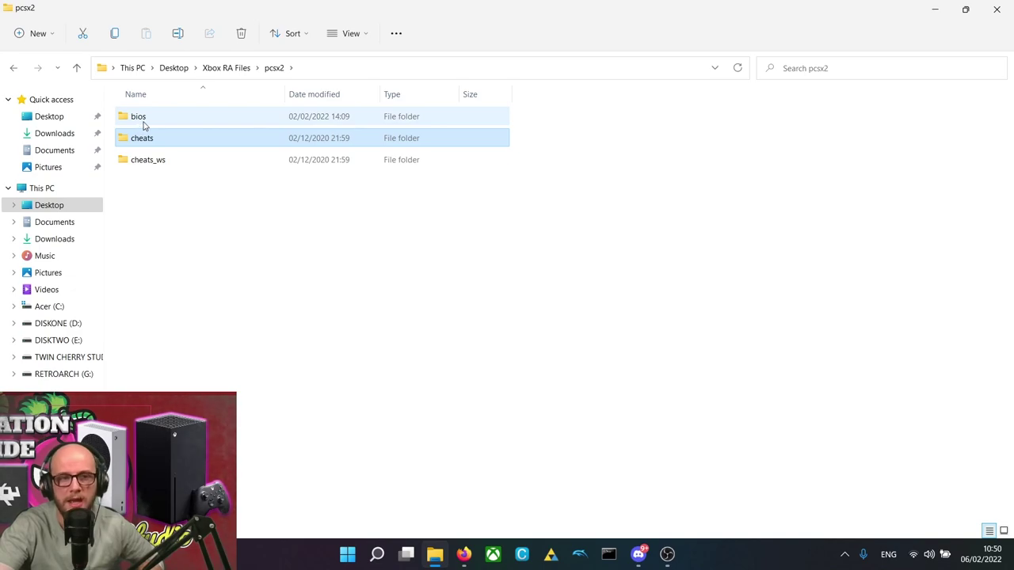
double_click(142, 119)
drag(230, 432, 185, 108)
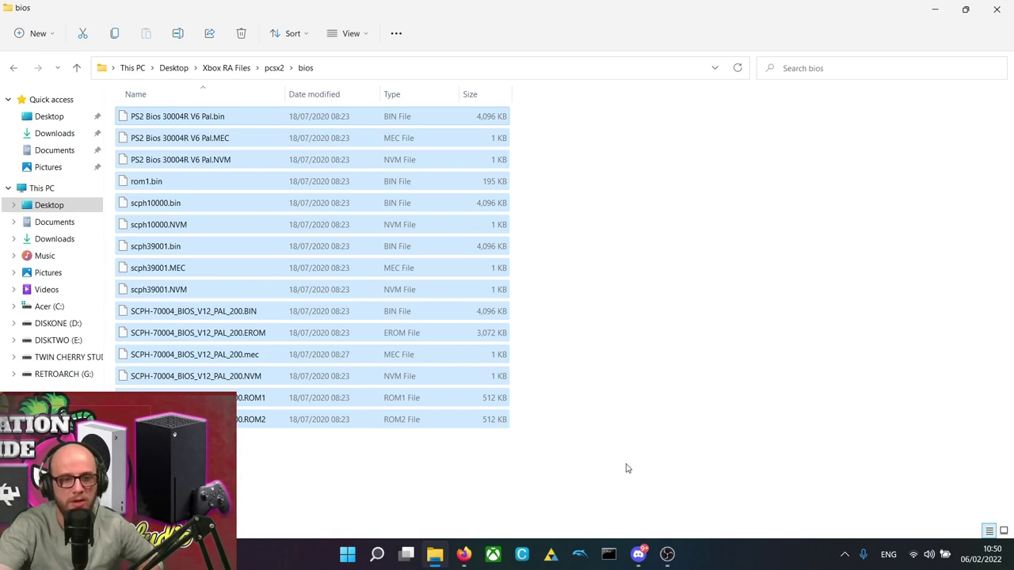
drag(656, 461, 149, 111)
Retrace the folder path from Xbox RA Files through pcsx2 to bios, and minimize the window to show the desktop
click(274, 67)
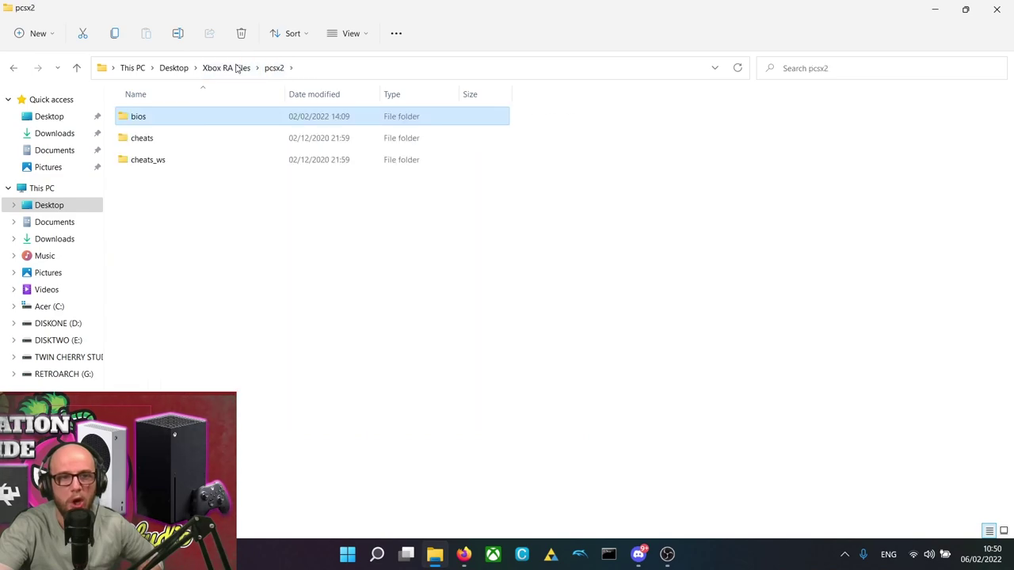
click(226, 67)
double_click(166, 189)
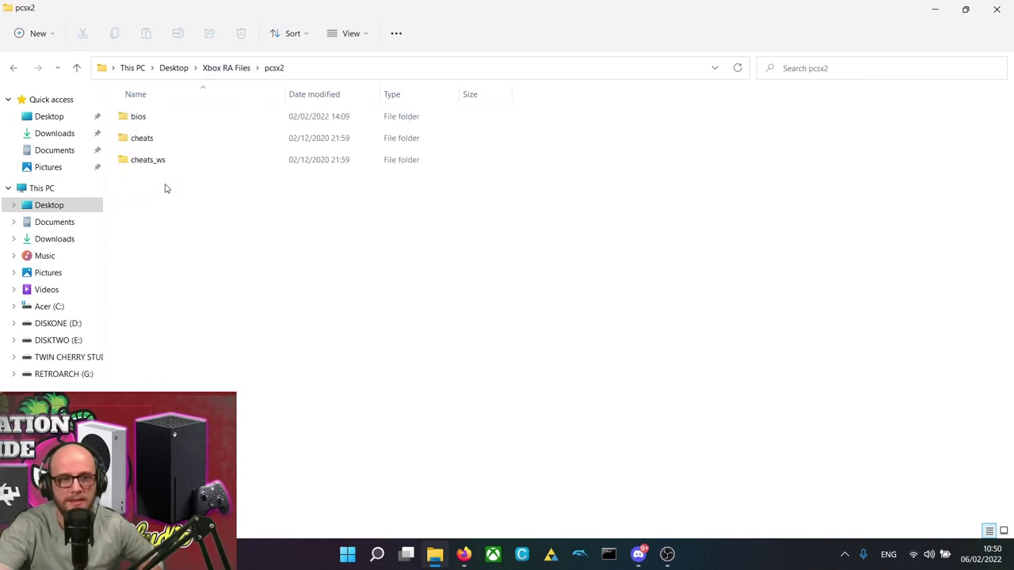
double_click(163, 119)
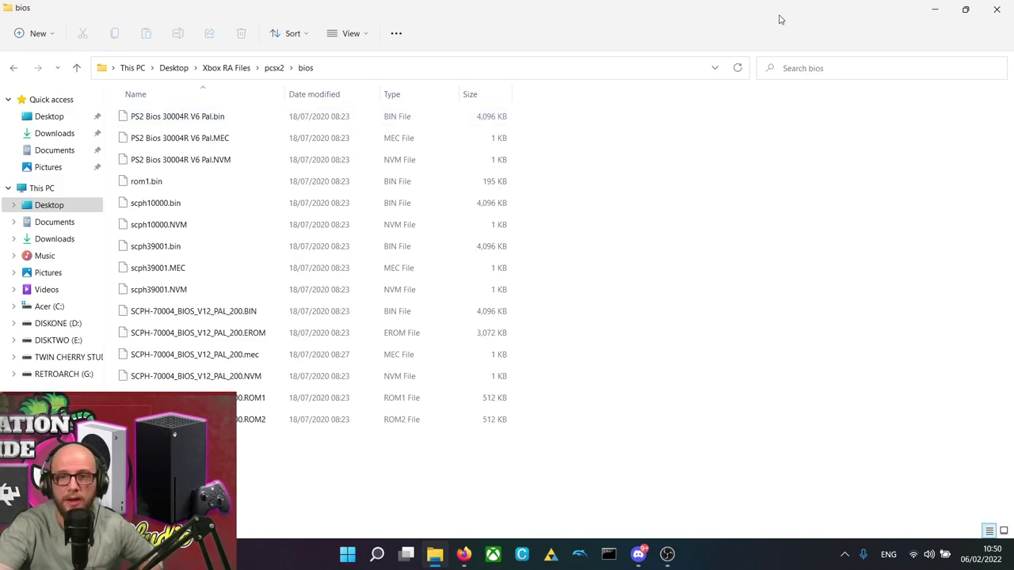
click(934, 10)
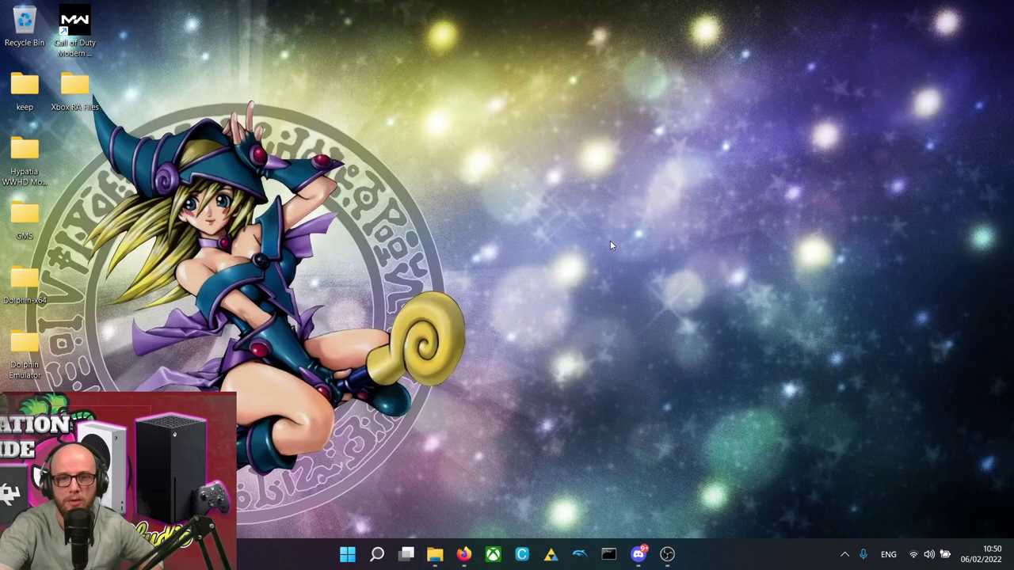
Create a new folder on the desktop named PCSX2
right_click(610, 241)
mouse_move(752, 352)
click(840, 347)
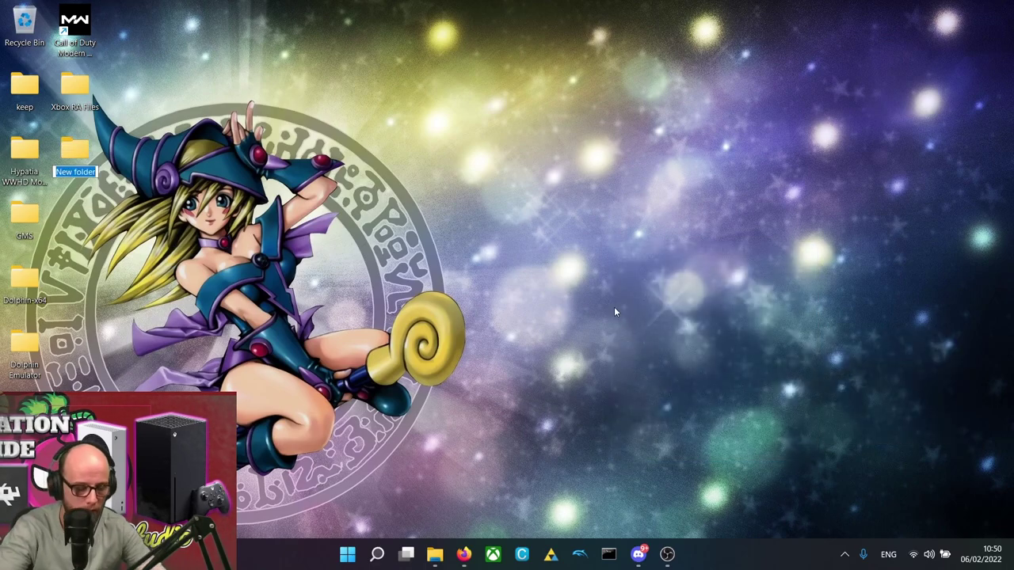
text(PCSX2)
key(Return)
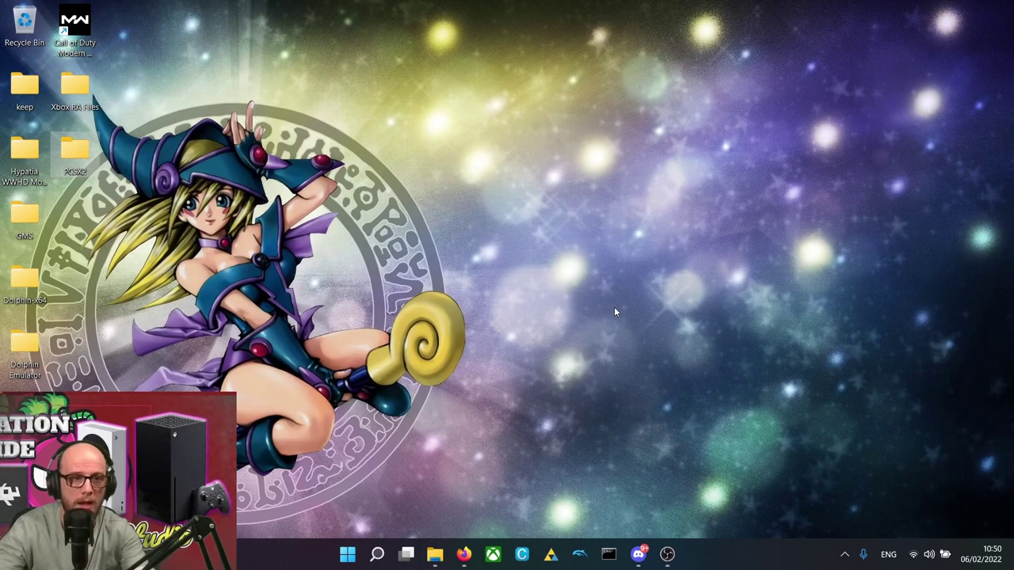
Create a subfolder named bios inside the new PCSX2 folder
double_click(75, 155)
right_click(374, 223)
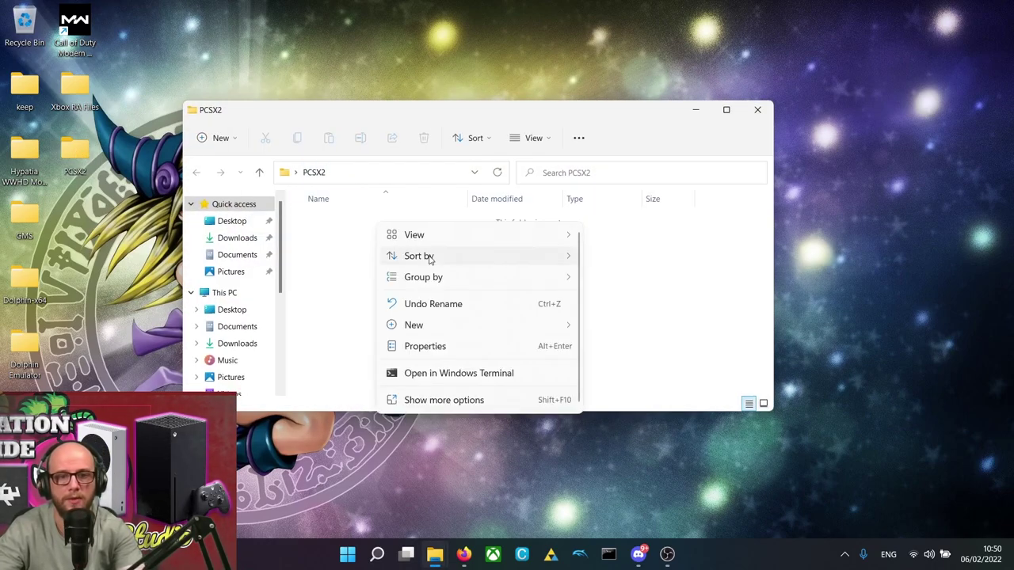
mouse_move(470, 326)
click(596, 324)
click(487, 264)
double_click(341, 227)
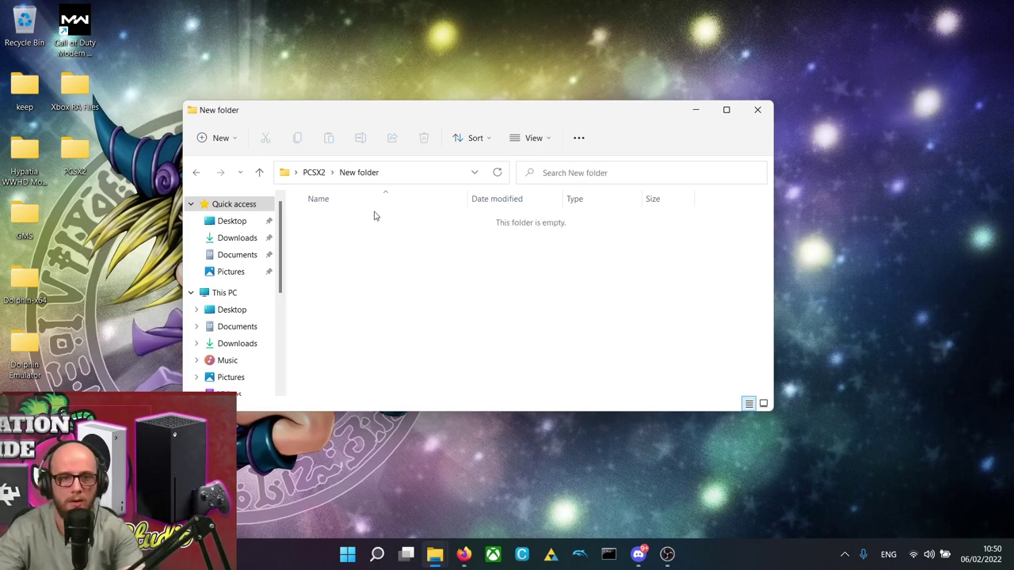
click(259, 172)
click(335, 225)
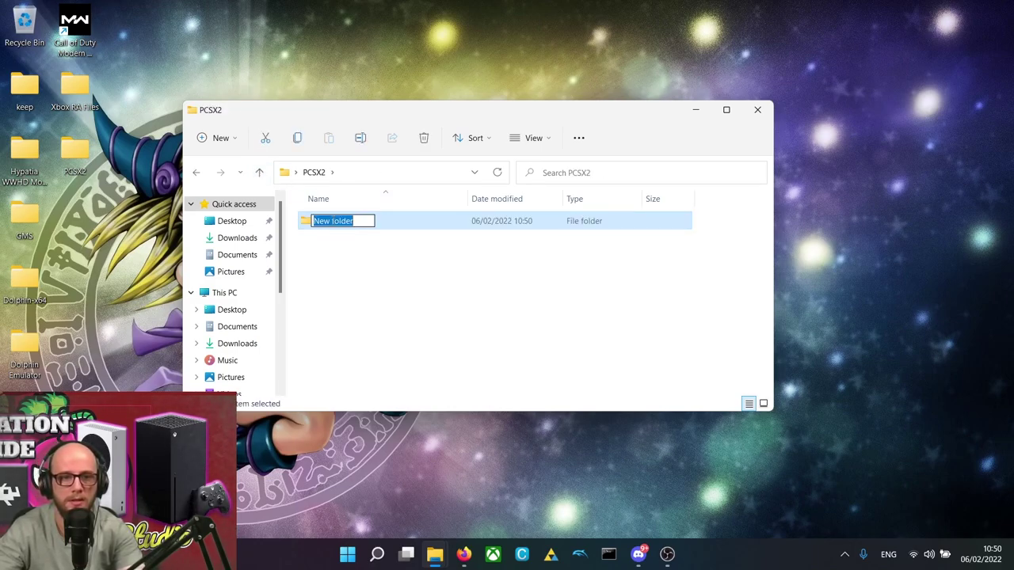
text(bios)
key(Return)
Show the new folder's window together with the Xbox RA Files window and open the latter's pcsx2 bios folder for comparison
click(507, 62)
drag(487, 110, 533, 344)
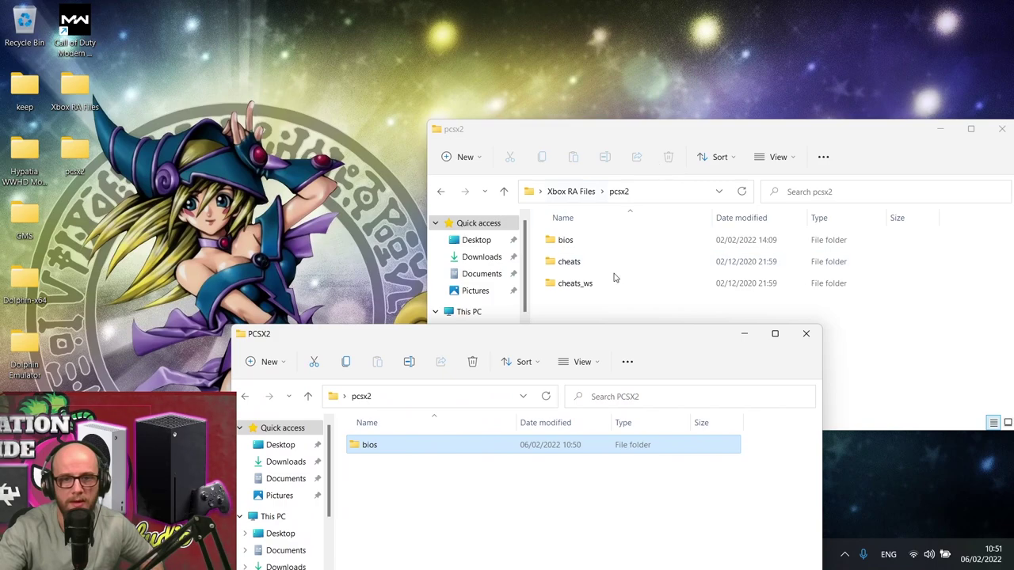
click(570, 191)
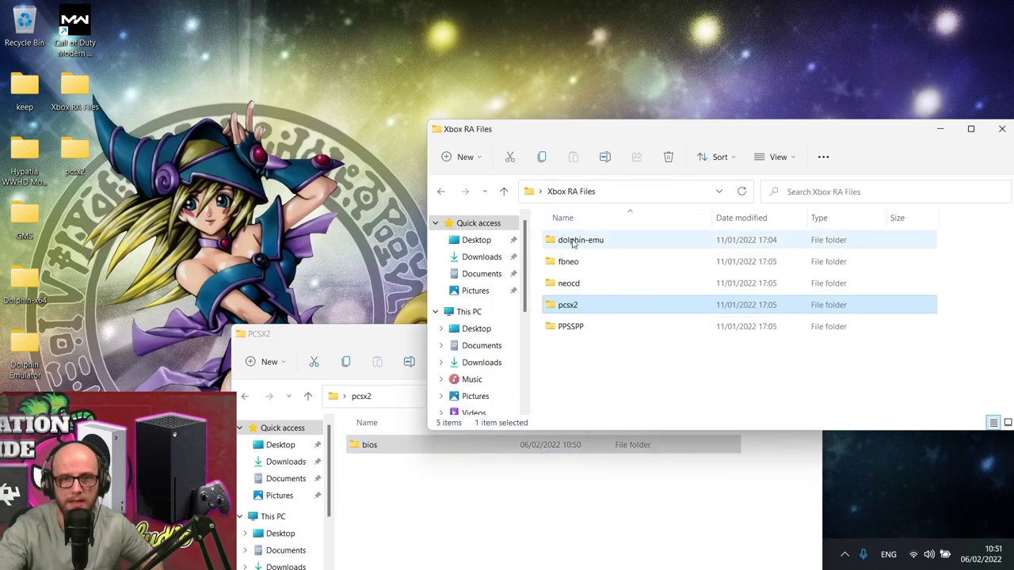
double_click(580, 302)
double_click(564, 242)
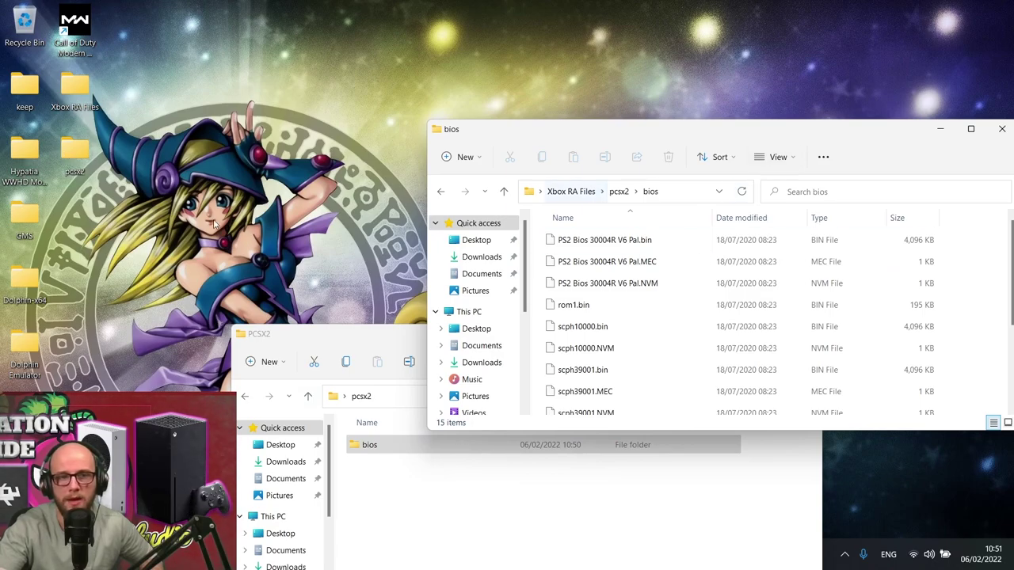
click(353, 322)
drag(353, 322, 354, 296)
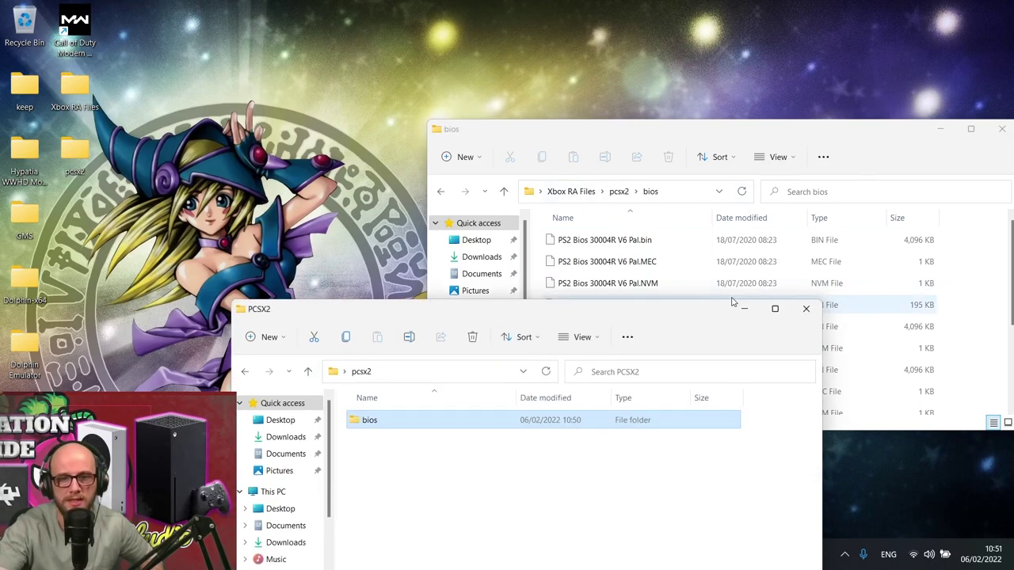
Close the new pcsx2 folder's window and open the PS2 folder on the RETROARCH (G:) drive in a maximized window
click(805, 307)
drag(557, 139, 318, 50)
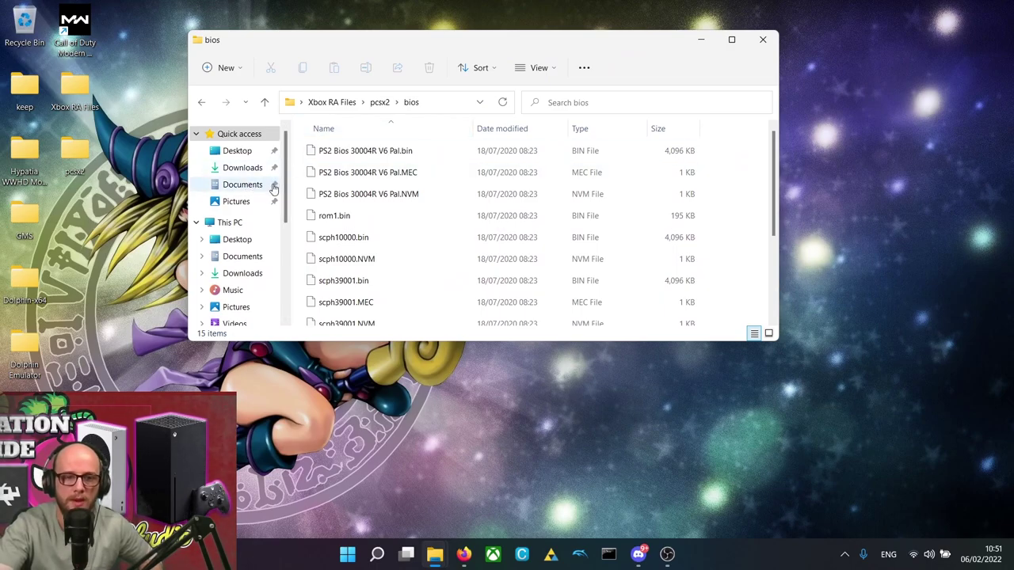
scroll(256, 285, down, 1)
scroll(256, 284, down, 3)
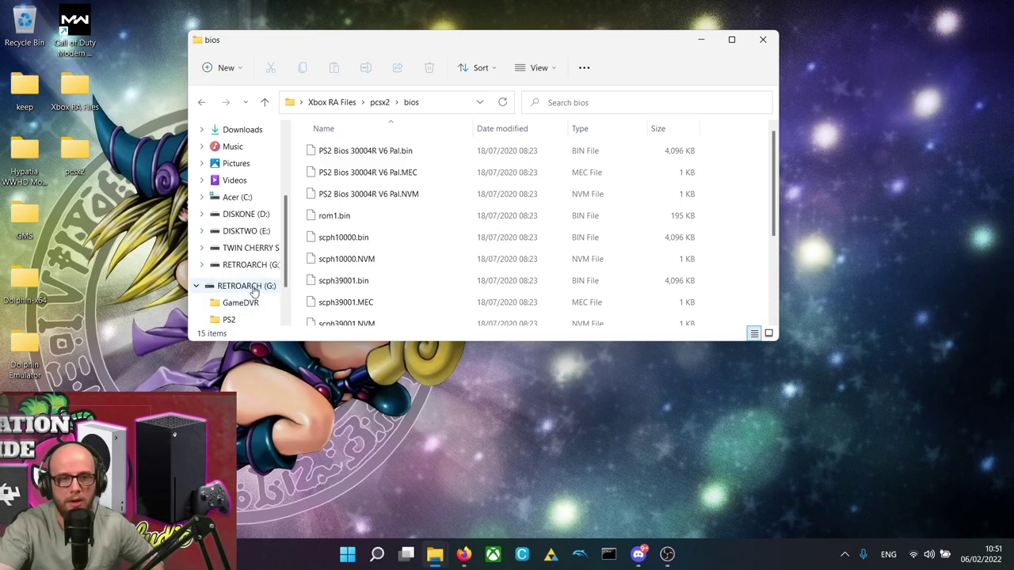
click(252, 287)
double_click(334, 175)
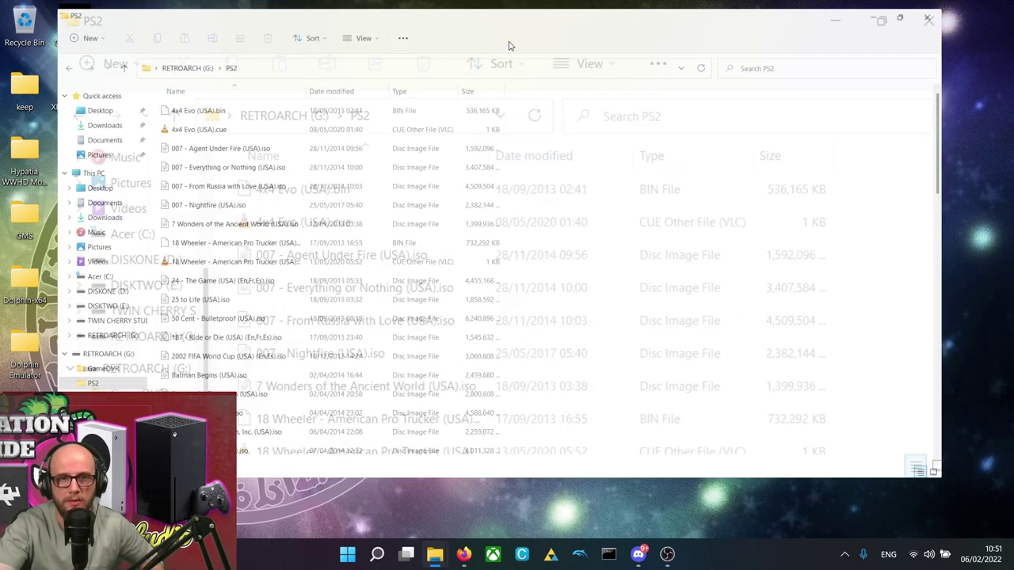
double_click(512, 42)
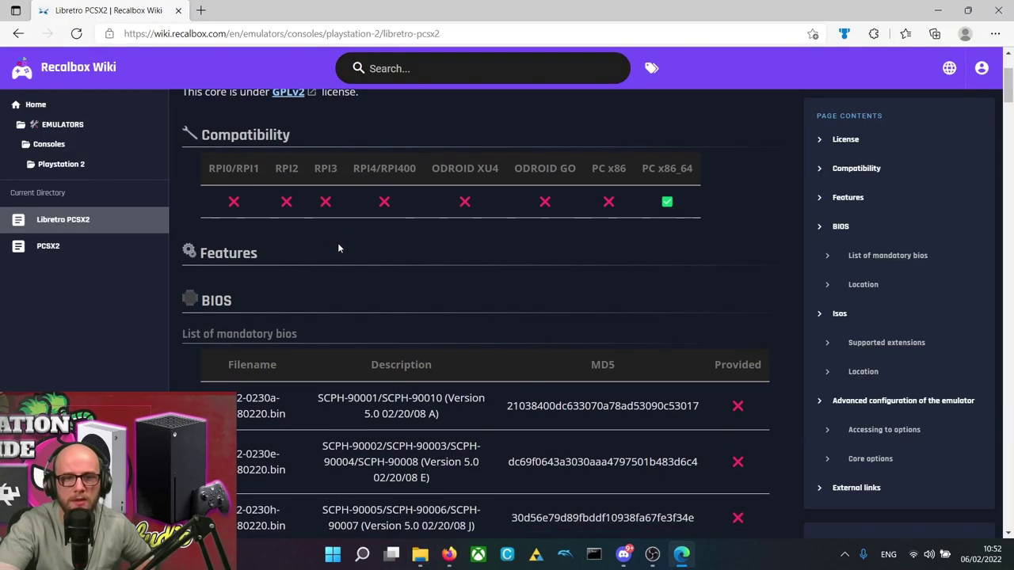
Examine the mandatory BIOS list and the supported ISO extensions on the Recalbox Wiki Libretro PCSX2 page, highlighting .bin
scroll(339, 248, down, 8)
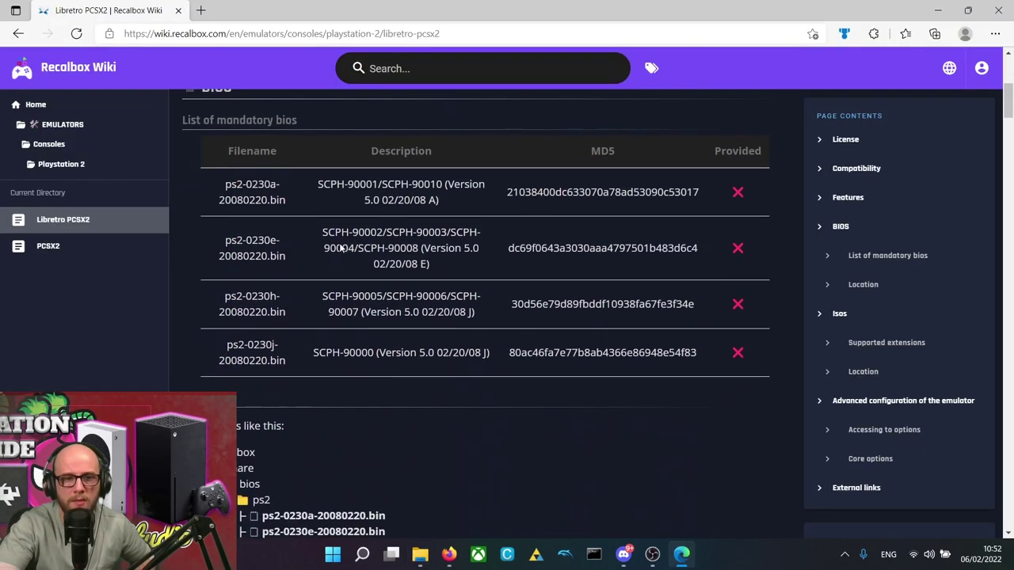
scroll(339, 242, down, 3)
scroll(340, 243, up, 2)
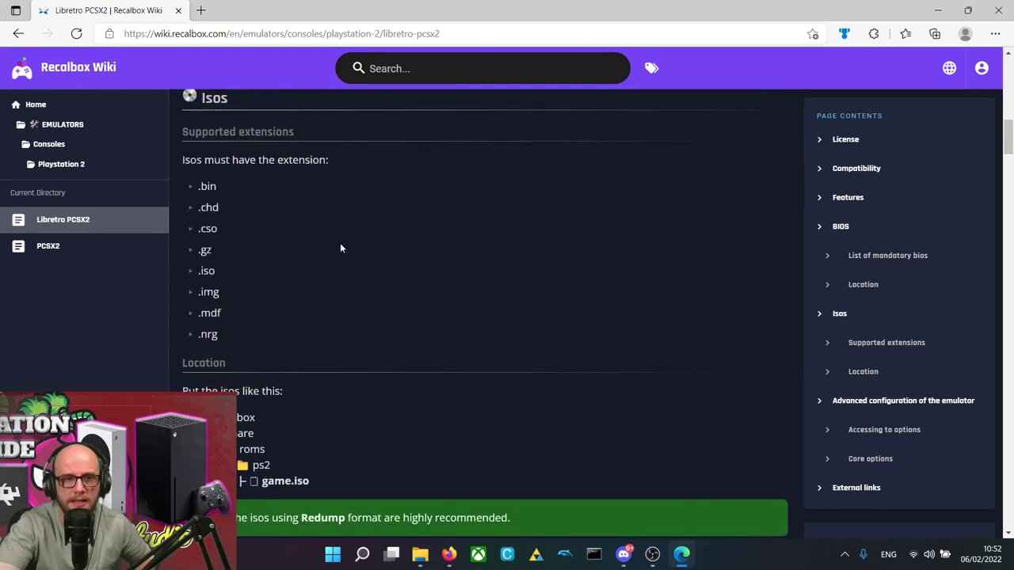
drag(212, 186, 258, 326)
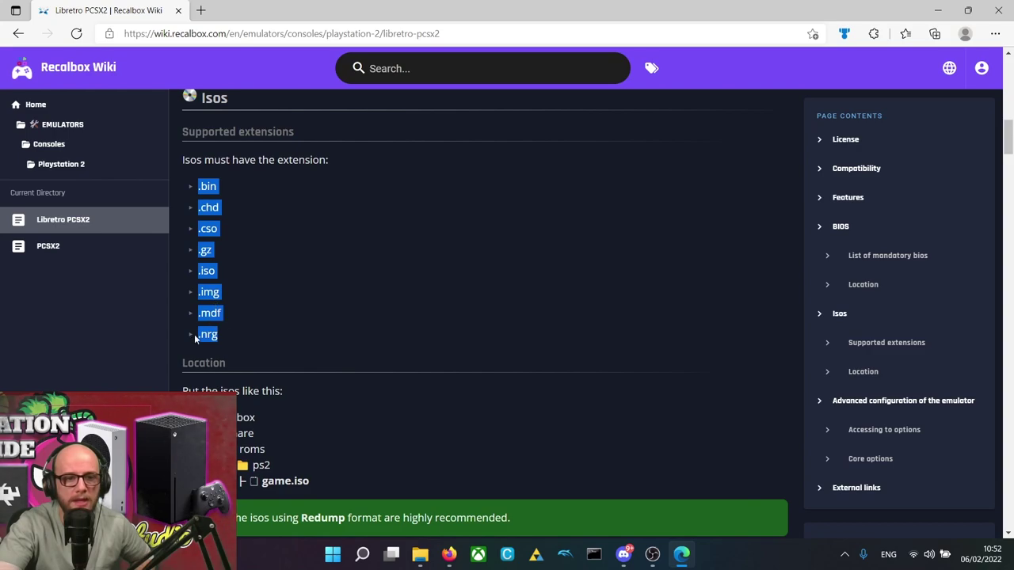
click(218, 245)
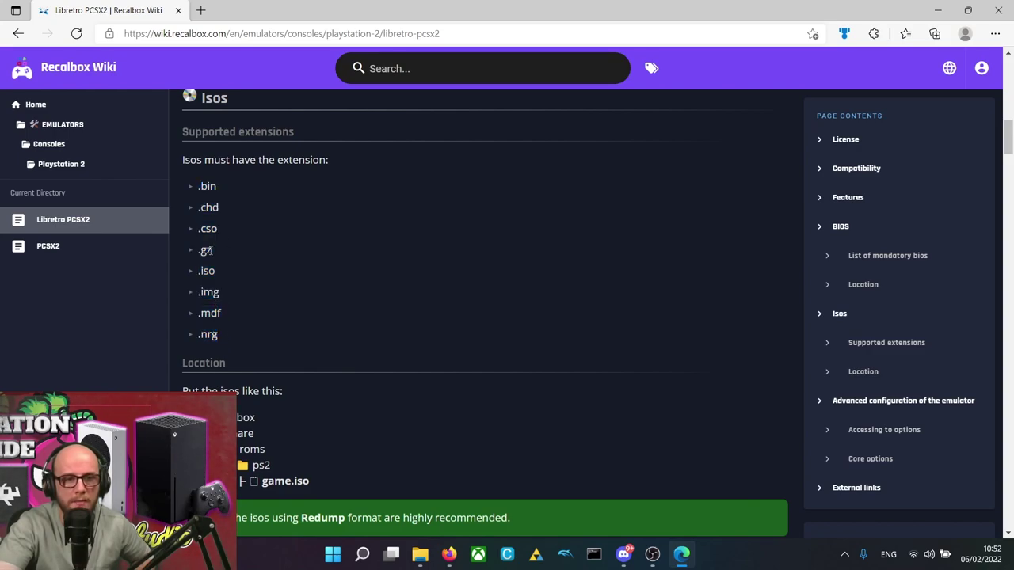
drag(217, 186, 196, 187)
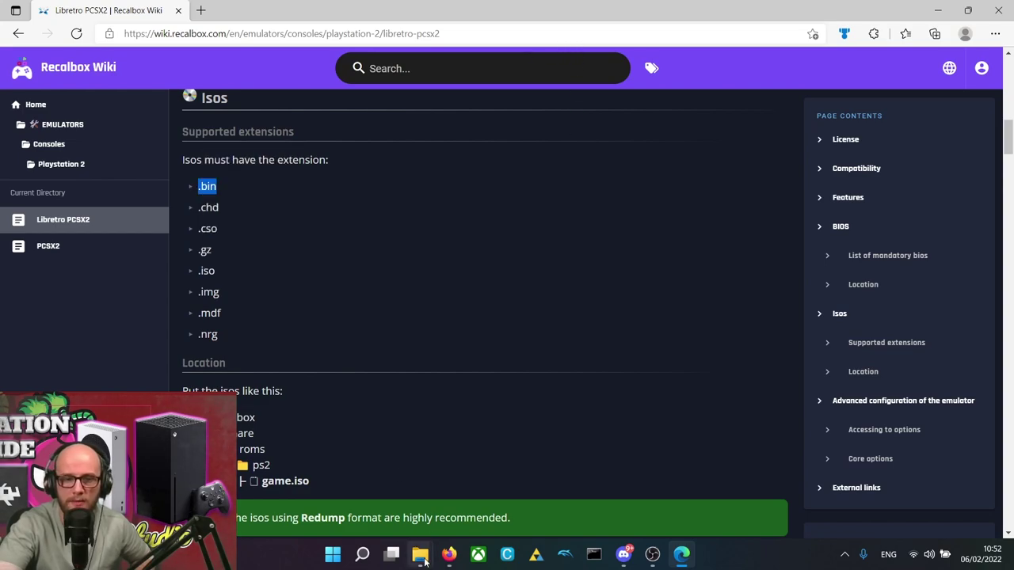
Switch back to File Explorer and look through the game files in the PS2 folder on the RETROARCH (G:) drive
mouse_move(420, 555)
click(473, 524)
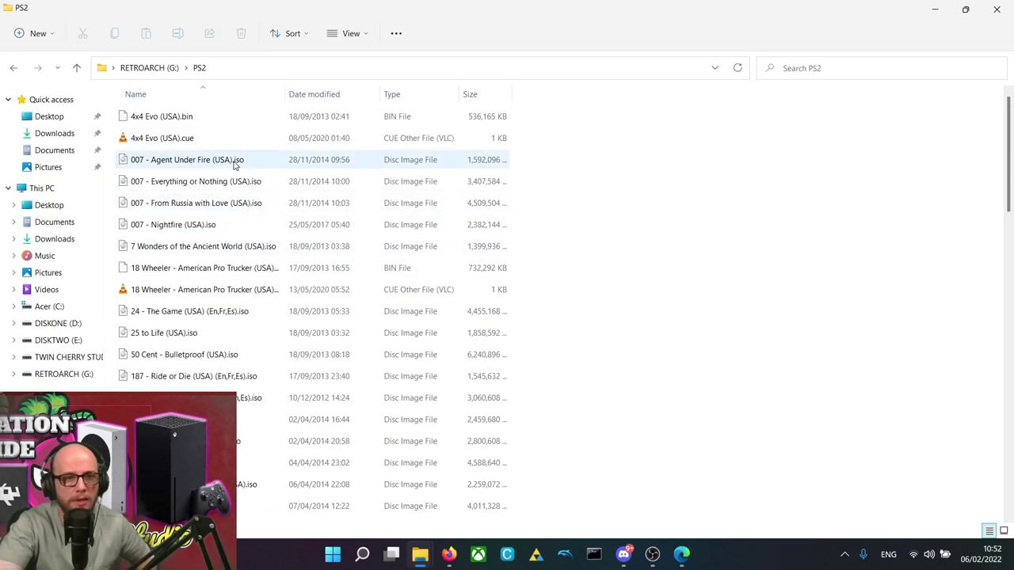
scroll(235, 172, down, 20)
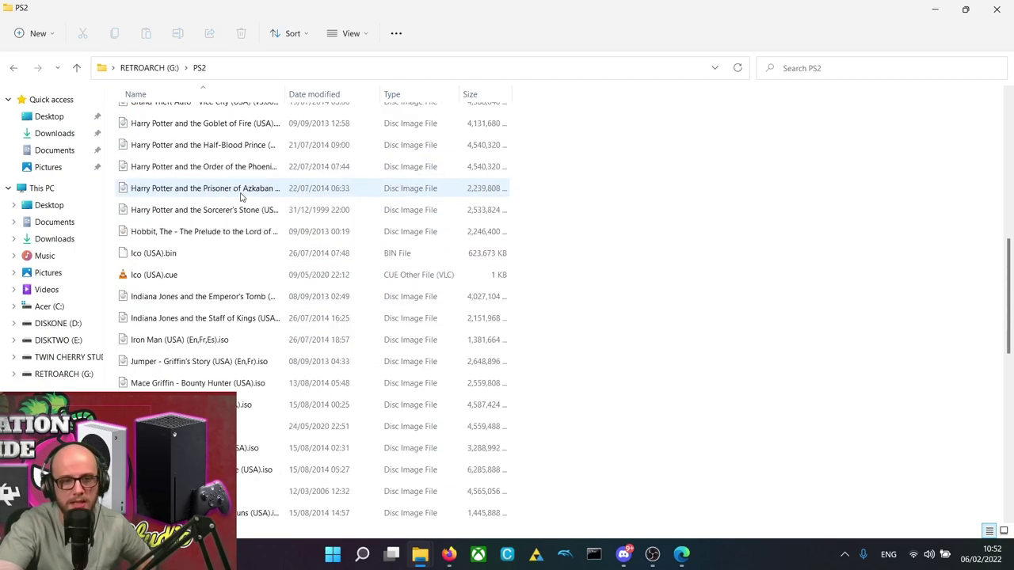
Go up to the RETROARCH (G:) drive and open the advanced security settings from its properties
click(159, 68)
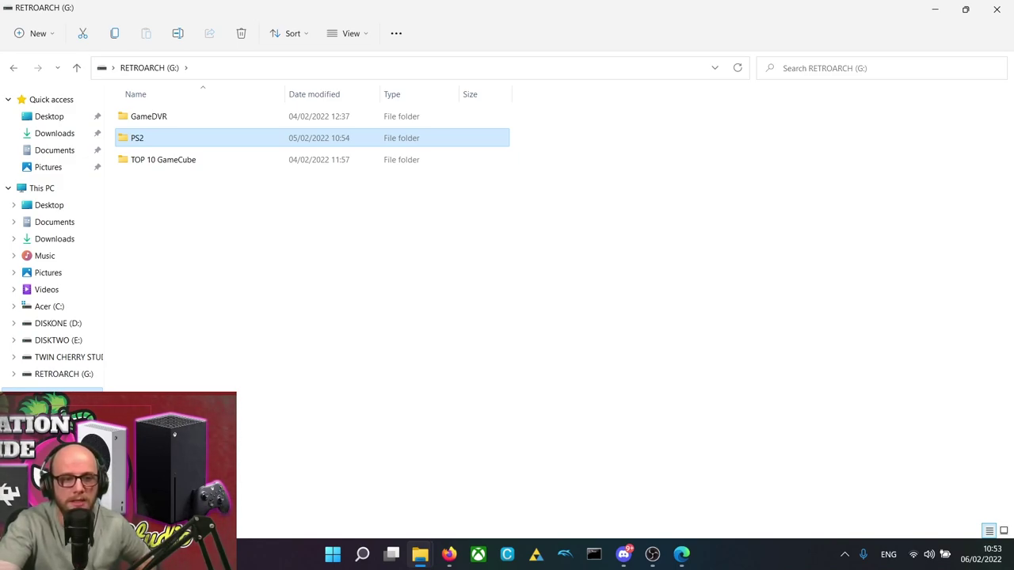
right_click(67, 390)
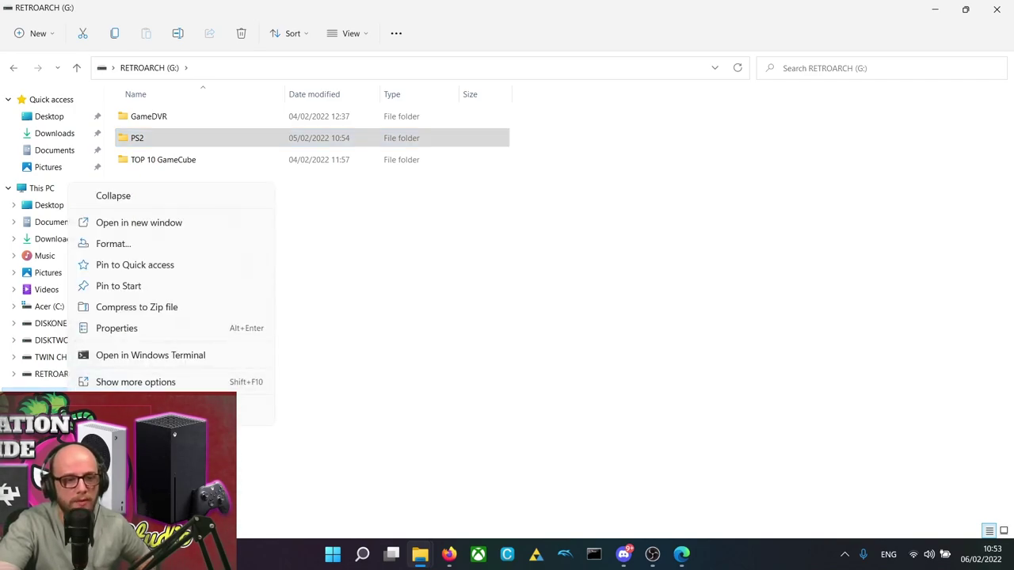
click(117, 330)
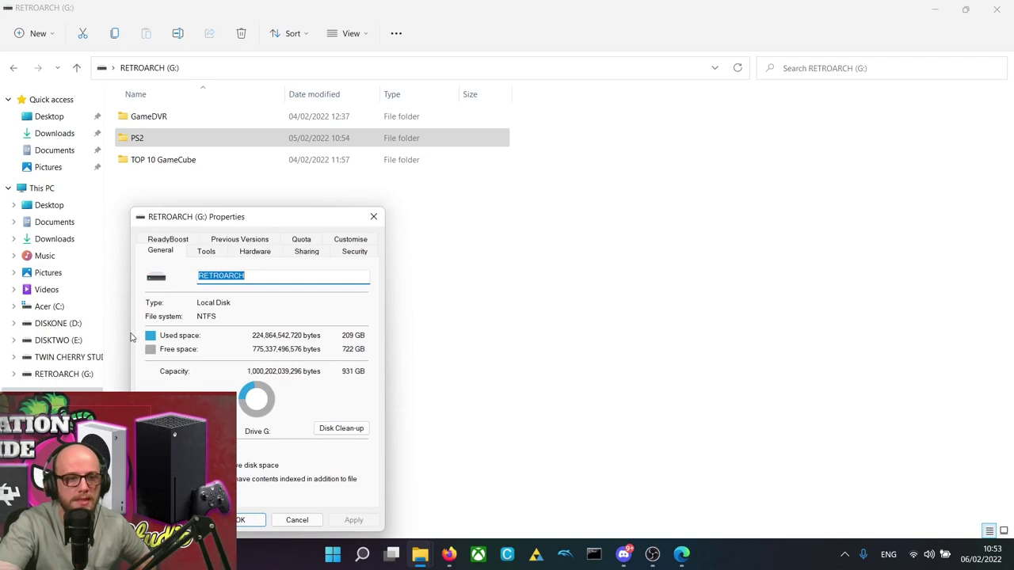
click(341, 252)
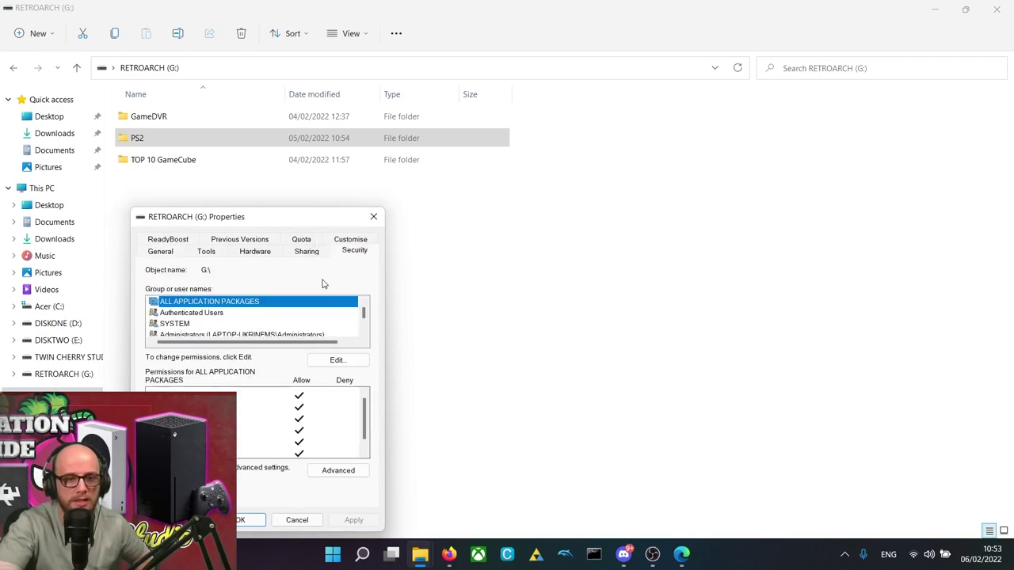
click(353, 469)
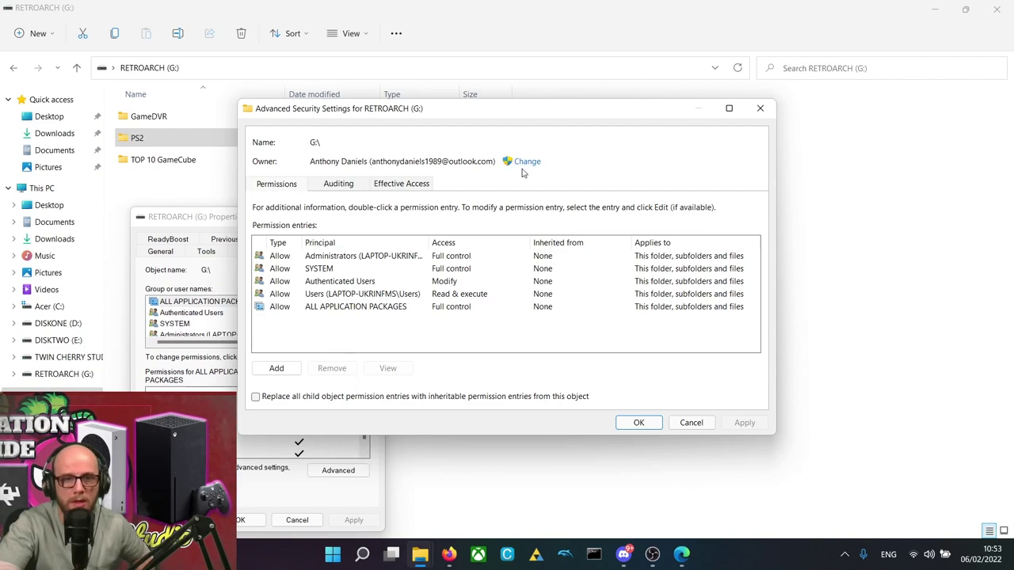
Add a permission entry for the drive and find and choose ALL APPLICATION PACKAGES as its principal
click(279, 369)
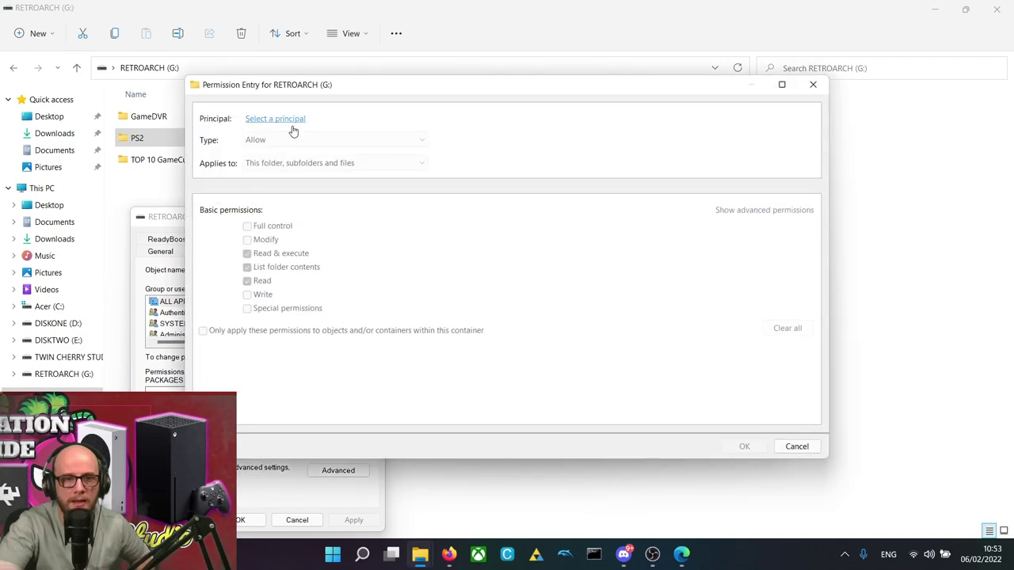
click(292, 121)
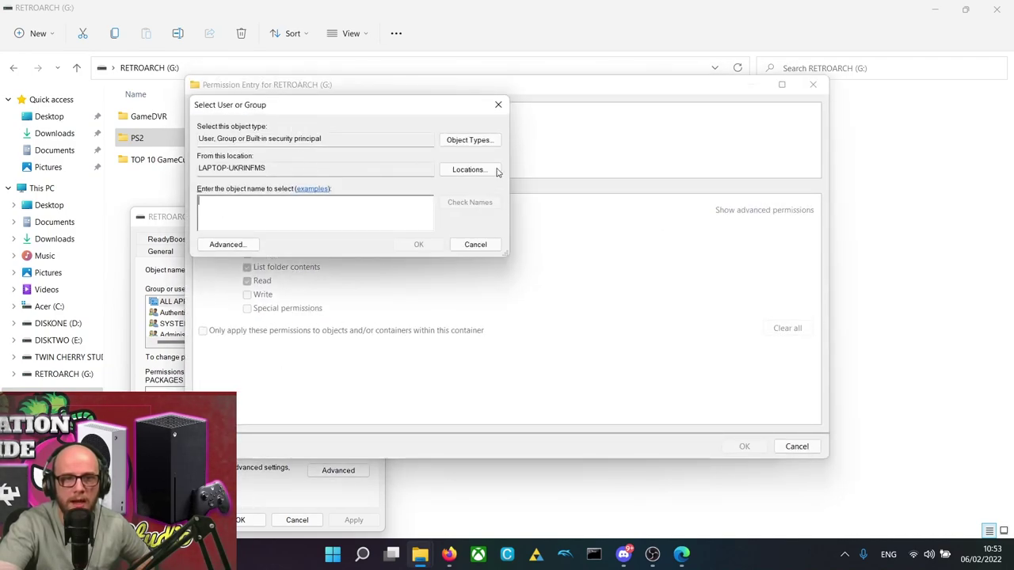
click(226, 245)
click(508, 247)
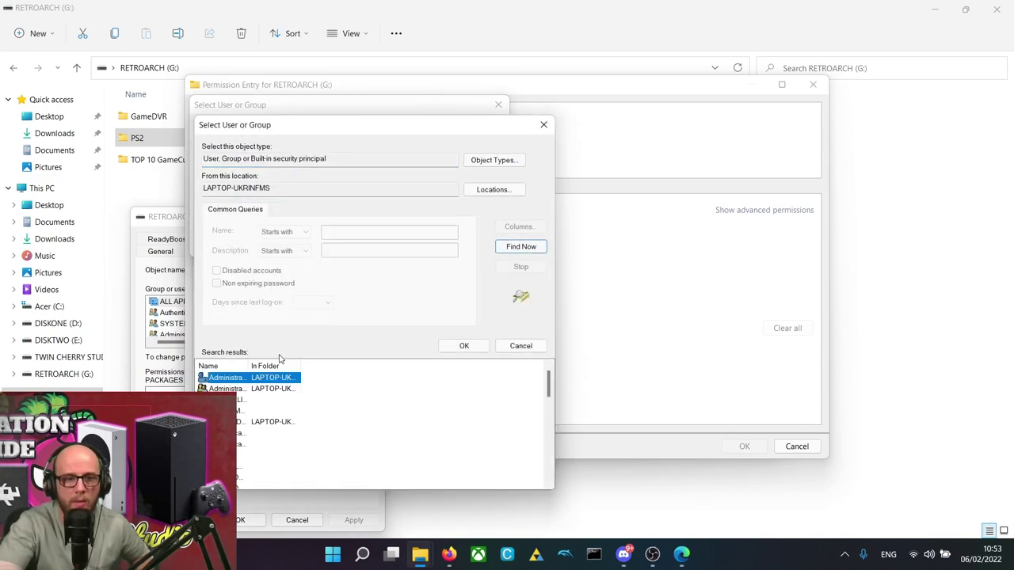
click(239, 401)
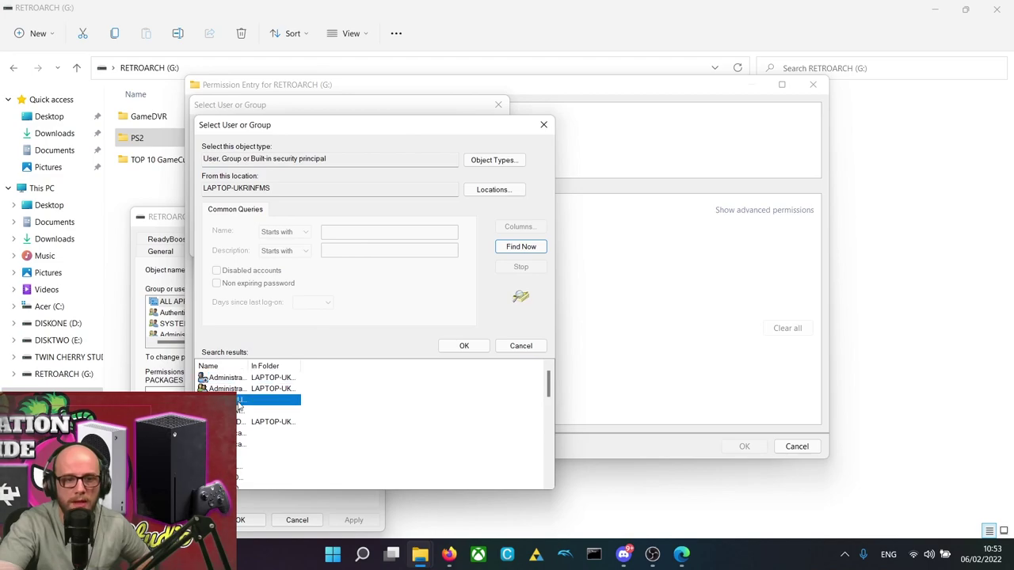
double_click(248, 362)
double_click(295, 400)
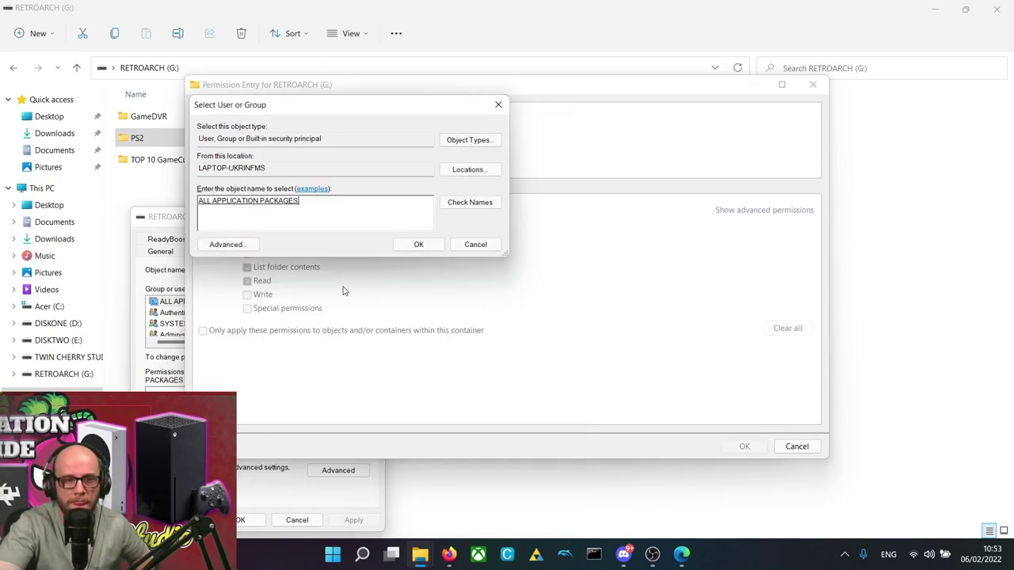
click(436, 249)
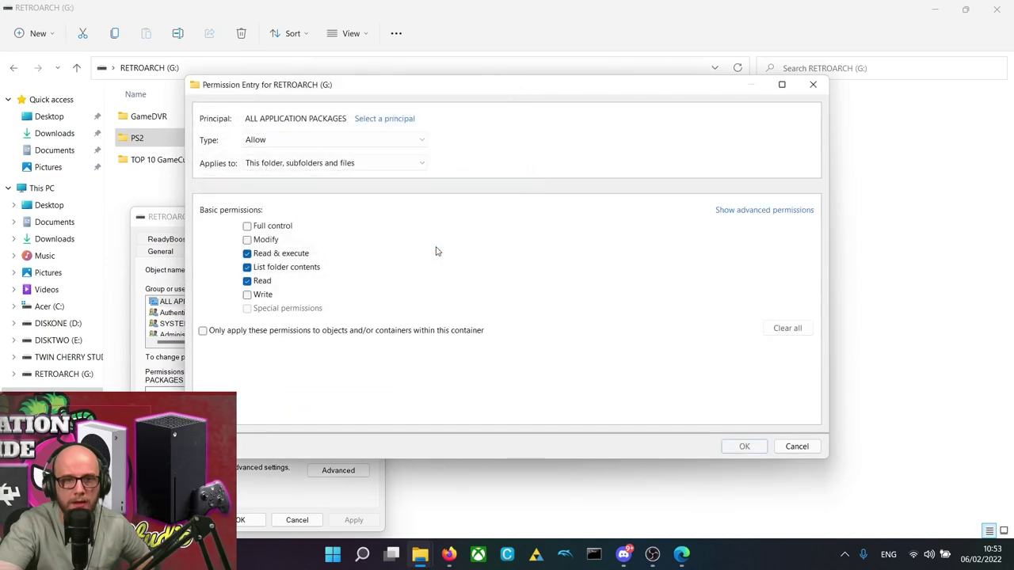
Grant the new entry Full control, applied to this folder, subfolders and files, and accept it
click(247, 227)
click(276, 164)
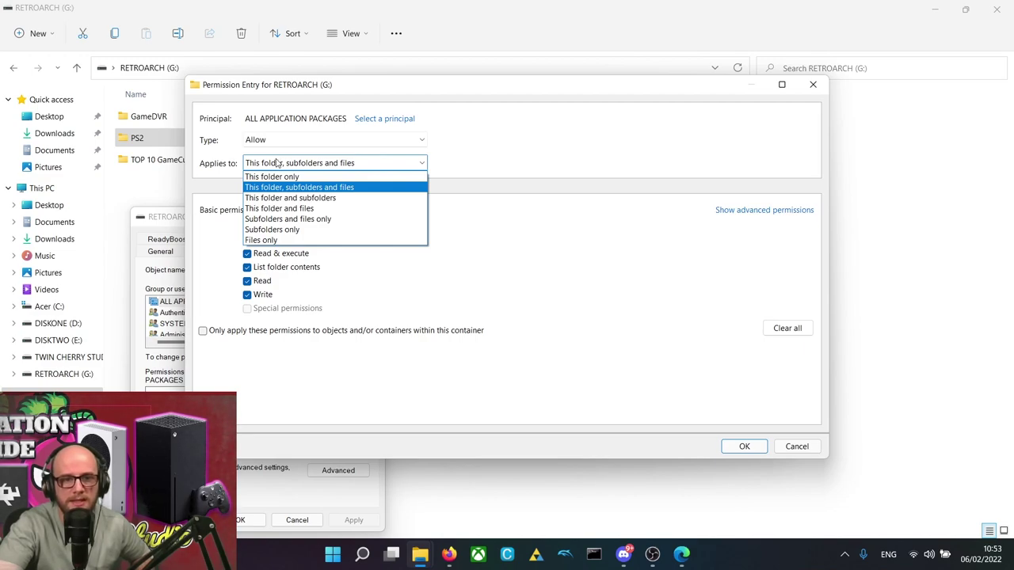
click(276, 164)
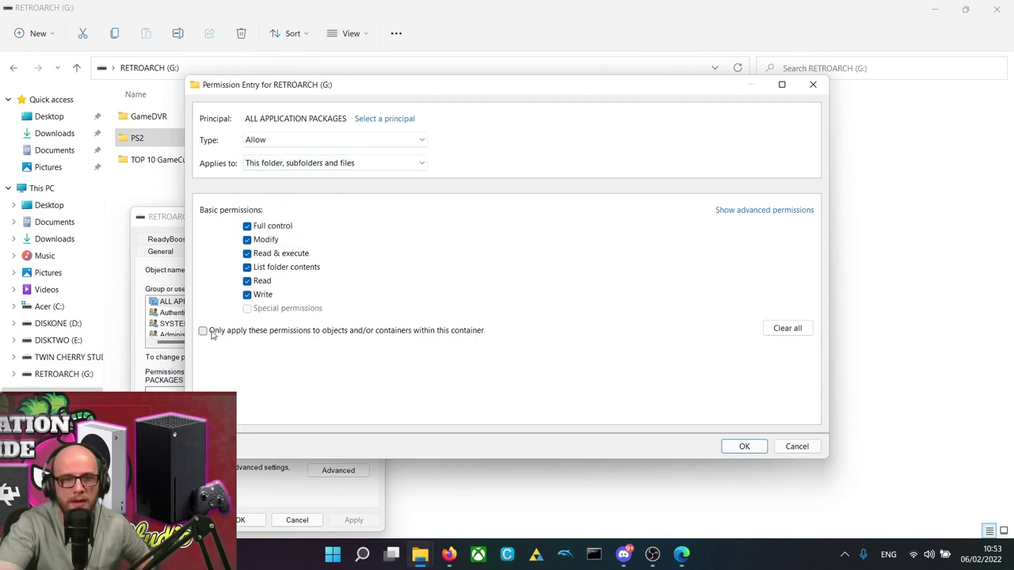
click(744, 447)
Replace all child object permission entries with inheritable ones from the drive and apply the change, continuing through every prompt
click(262, 400)
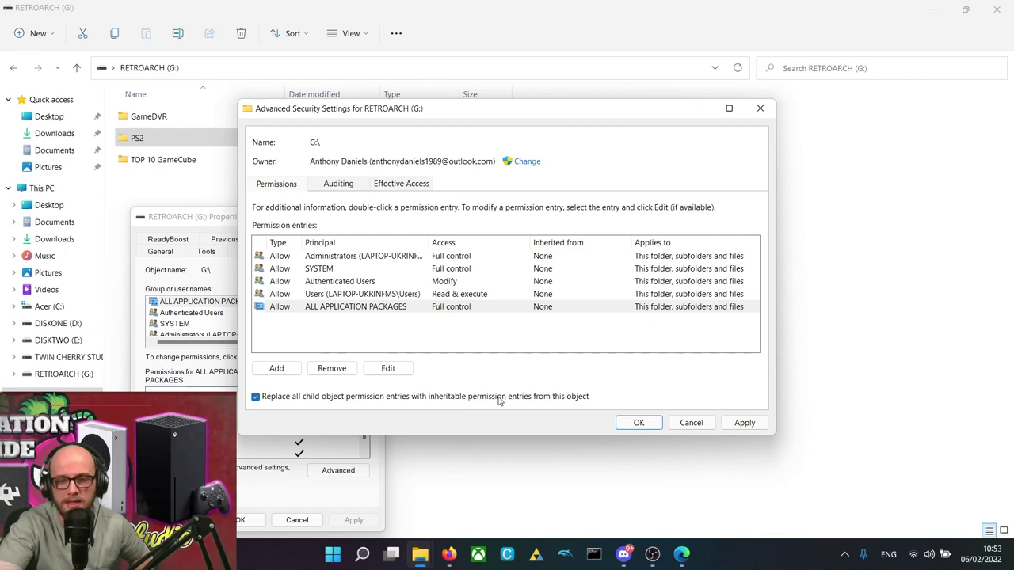
click(745, 422)
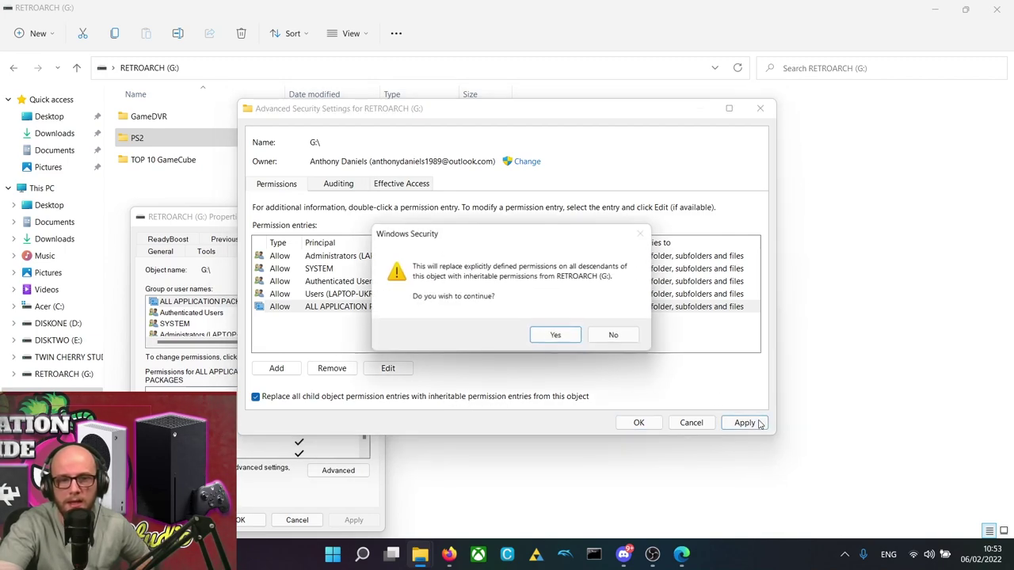
click(552, 336)
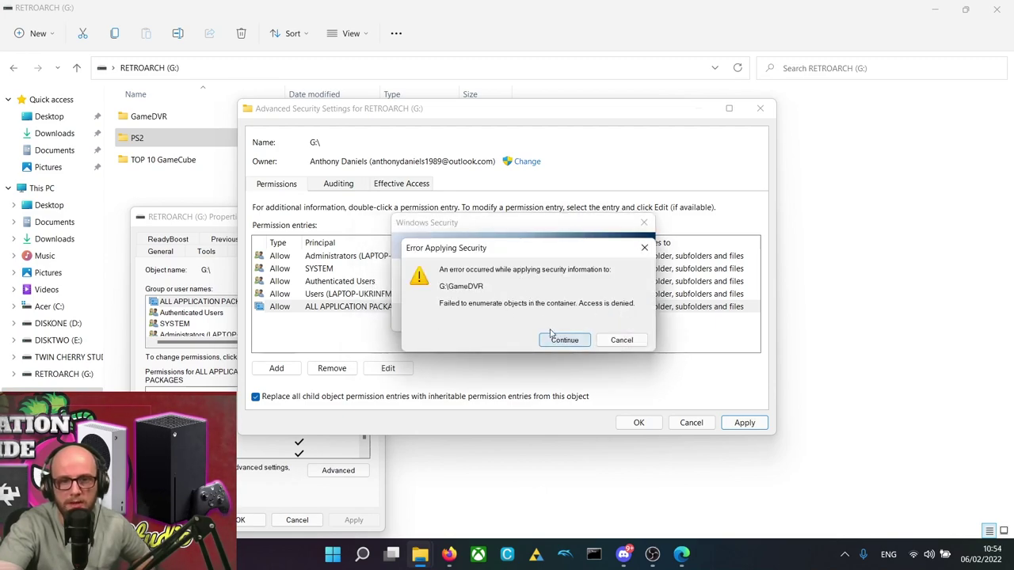
click(564, 341)
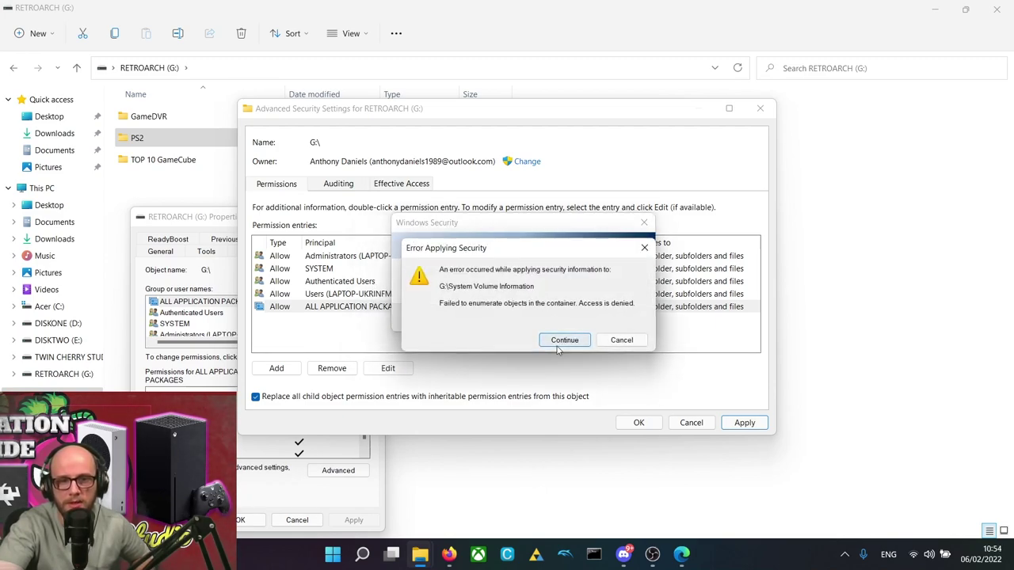
click(558, 347)
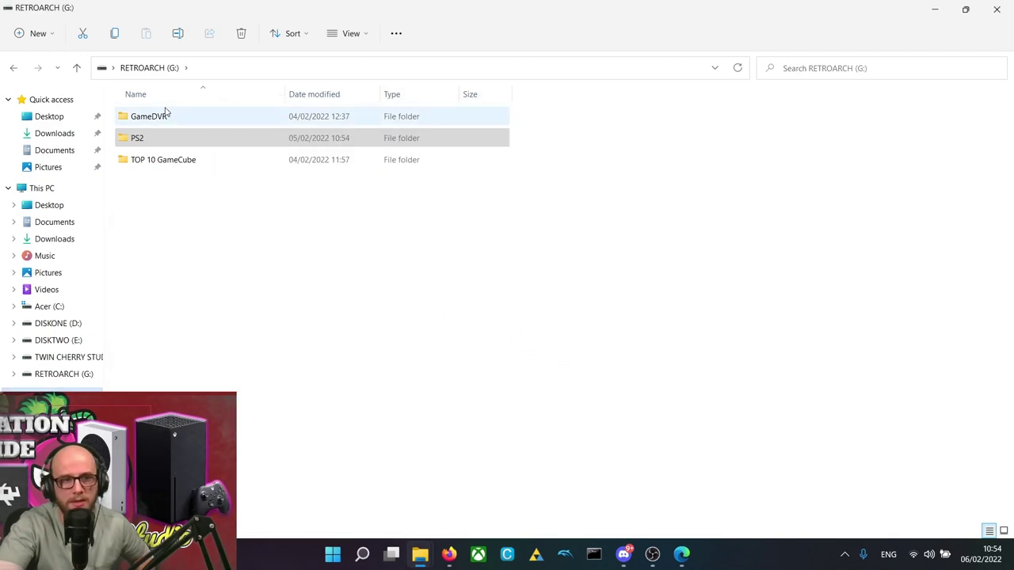
Return to the desktop and open the Xbox RA Files folder
click(164, 141)
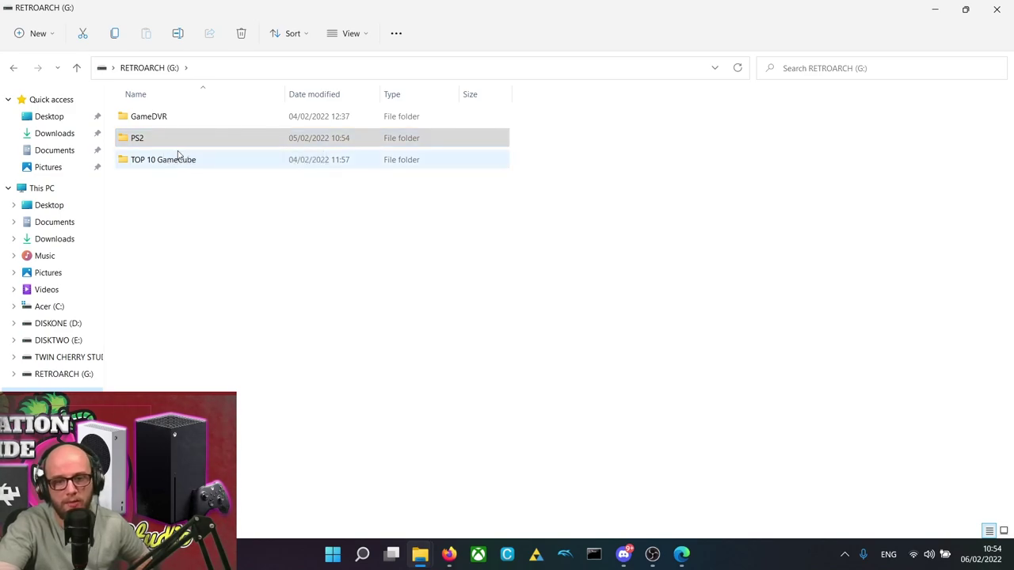
key(super+d)
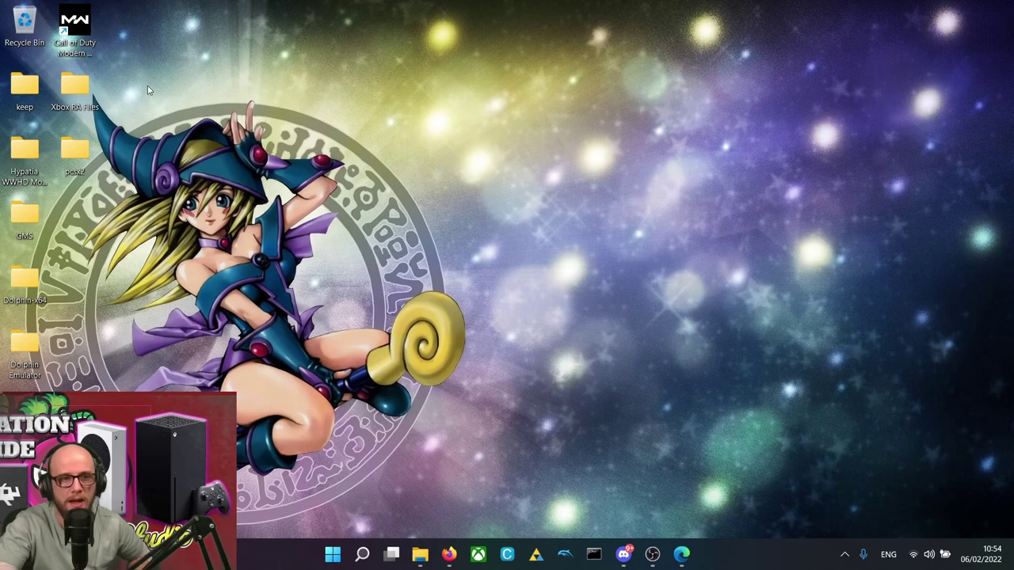
double_click(79, 87)
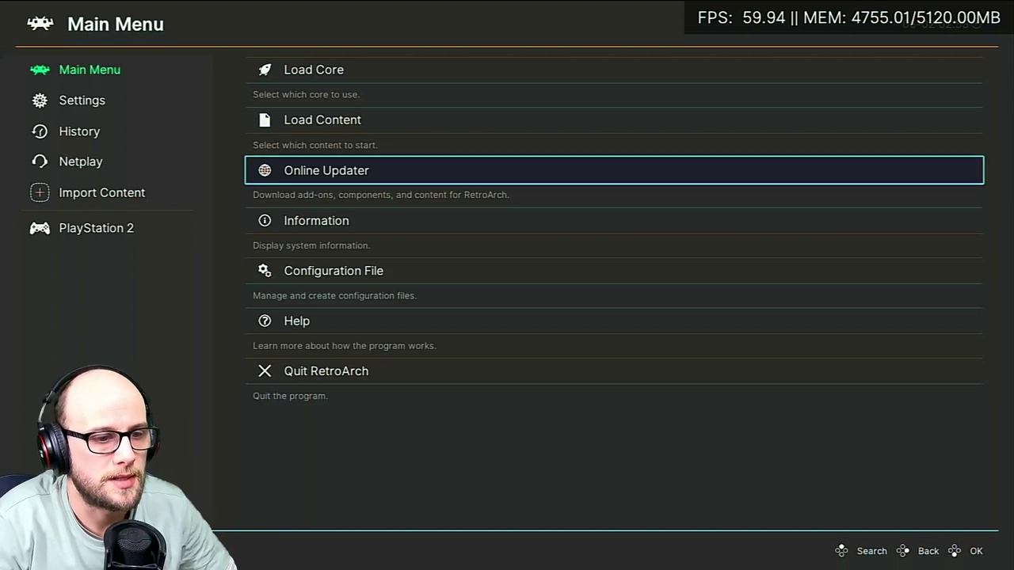
Switch to RetroArch on the Xbox and open the Directory section of its Settings
key(Left)
key(Down)
key(Right)
key(Down)
key(Down)
key(Down)
key(Down)
key(Down)
key(Down)
key(Down)
key(Down)
key(Down)
key(Down)
key(Down)
key(Down)
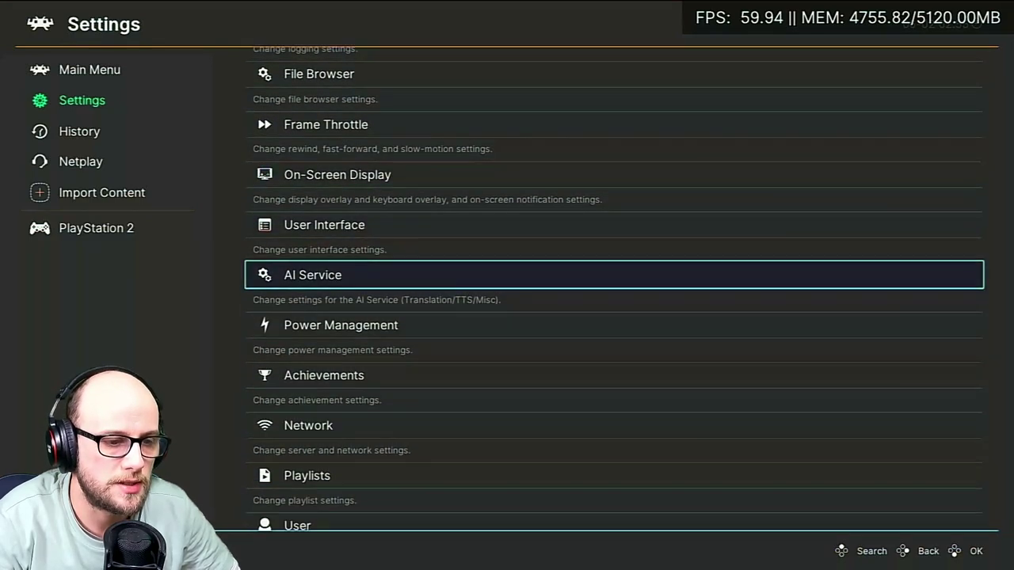
key(Down)
key(Down)
key(Down)
key(Down)
key(Down)
key(Down)
key(Return)
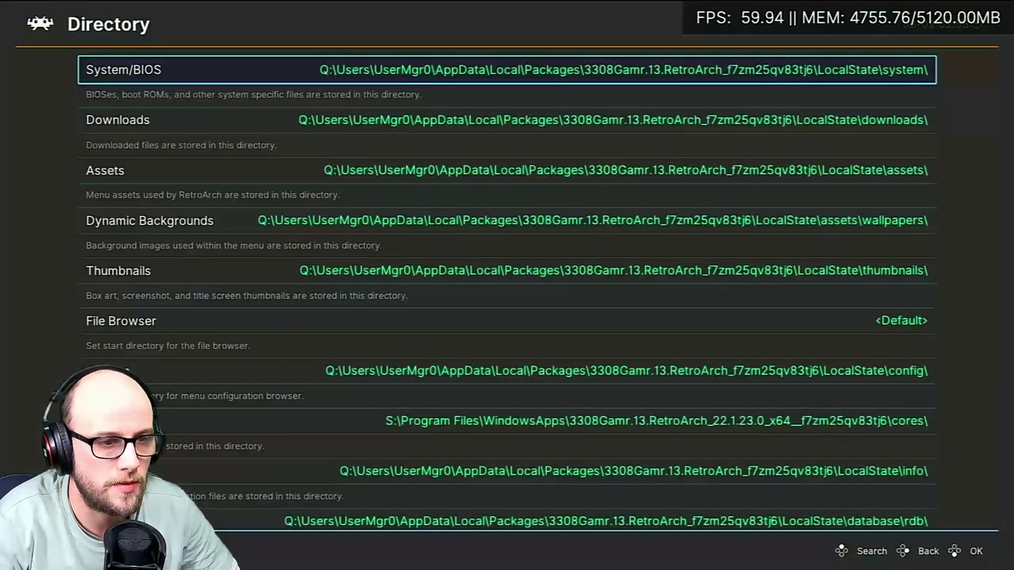
Look through the RetroArch directory paths from System/BIOS down to Configs and return to the Xbox Dev Mode home screen
key(Down)
key(Down)
key(Down)
key(Down)
key(Down)
key(Down)
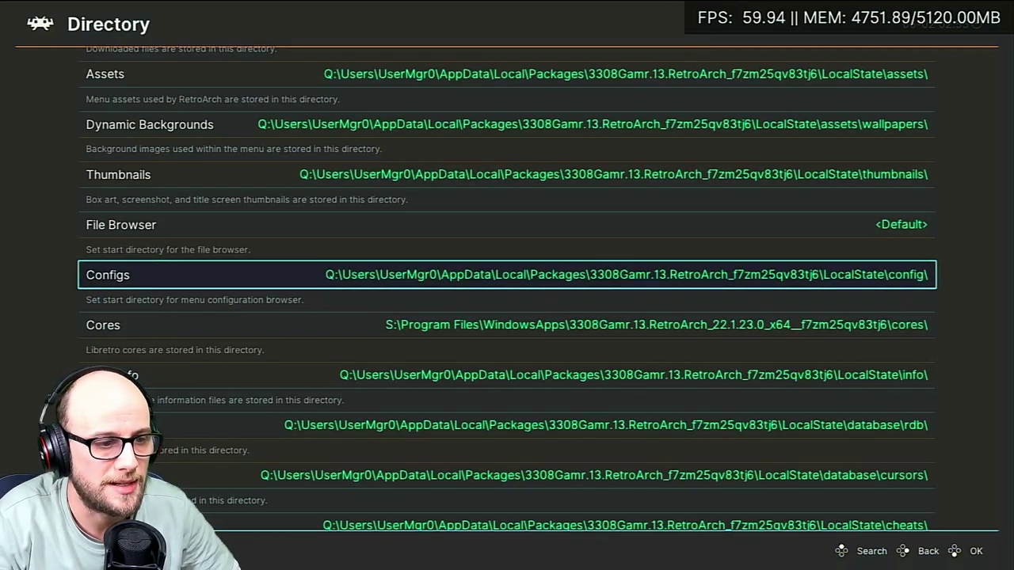
key(BackSpace)
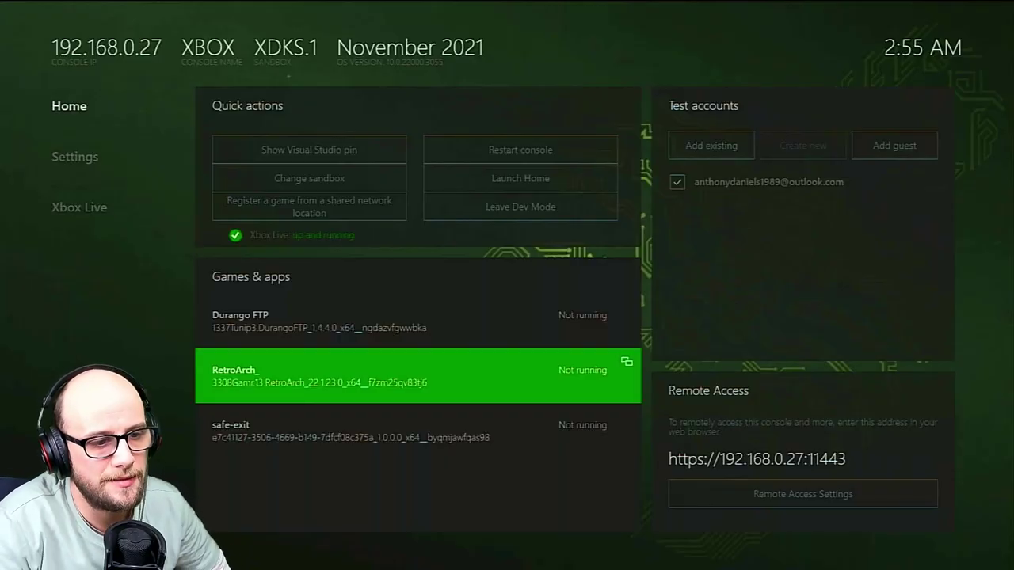
Launch Durango FTP on the Xbox and start its FTP server with the filled-in settings
key(Up)
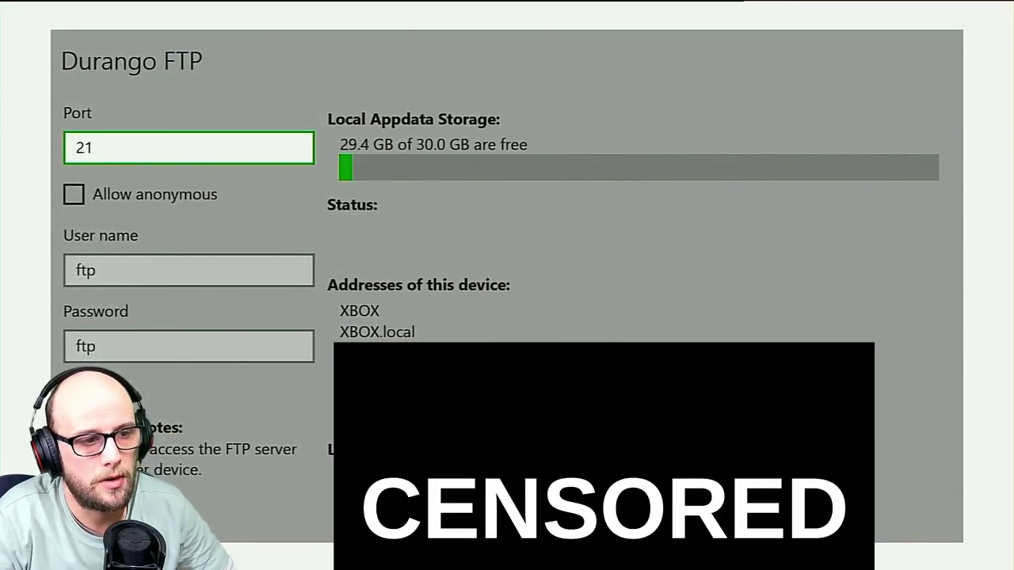
key(Down)
key(Down)
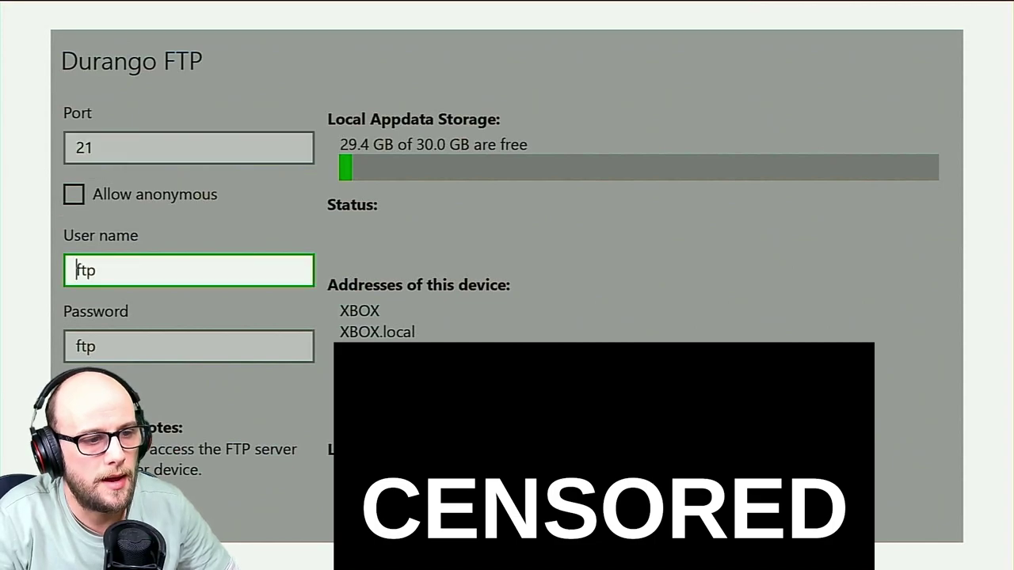
key(Down)
key(Down)
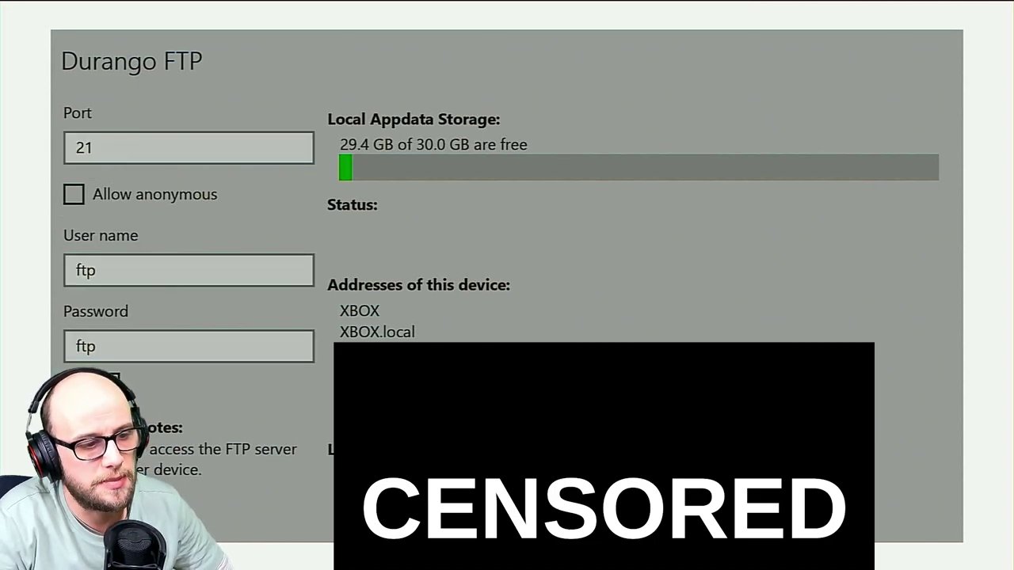
key(Return)
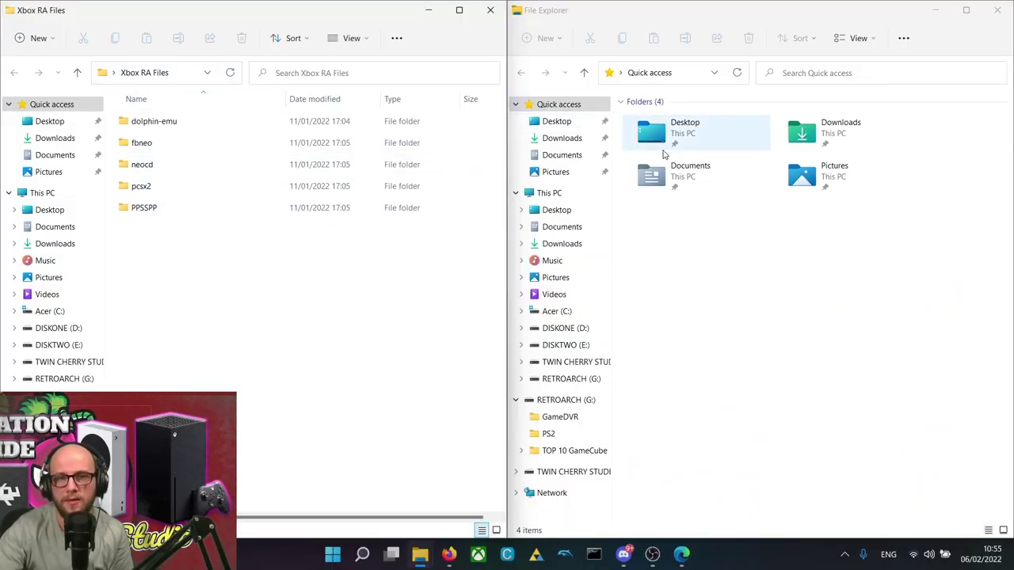
Switch back to File Explorer on the PC and connect the window beside Xbox RA Files to ftp://xbox
click(685, 73)
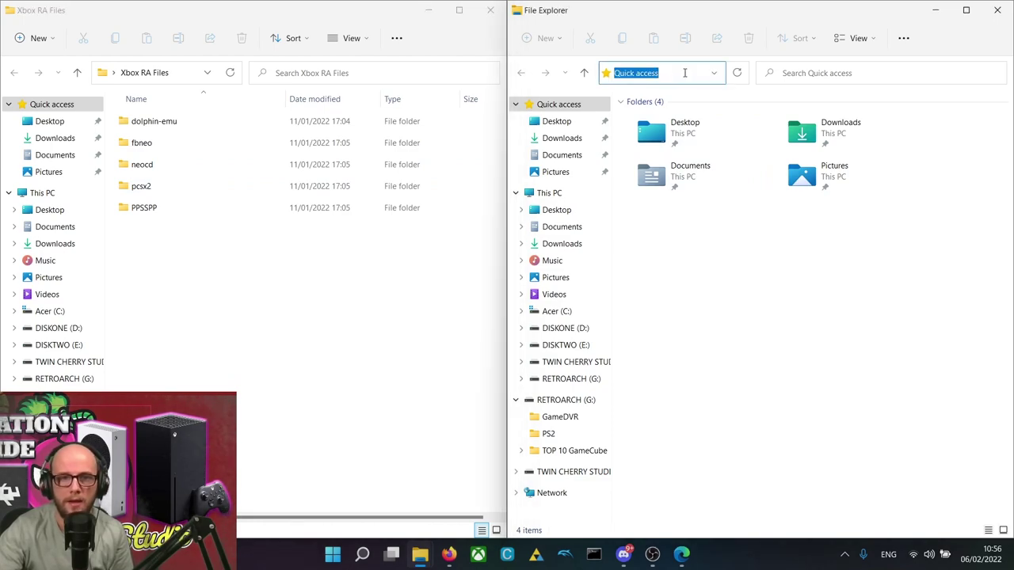
text(ftp://)
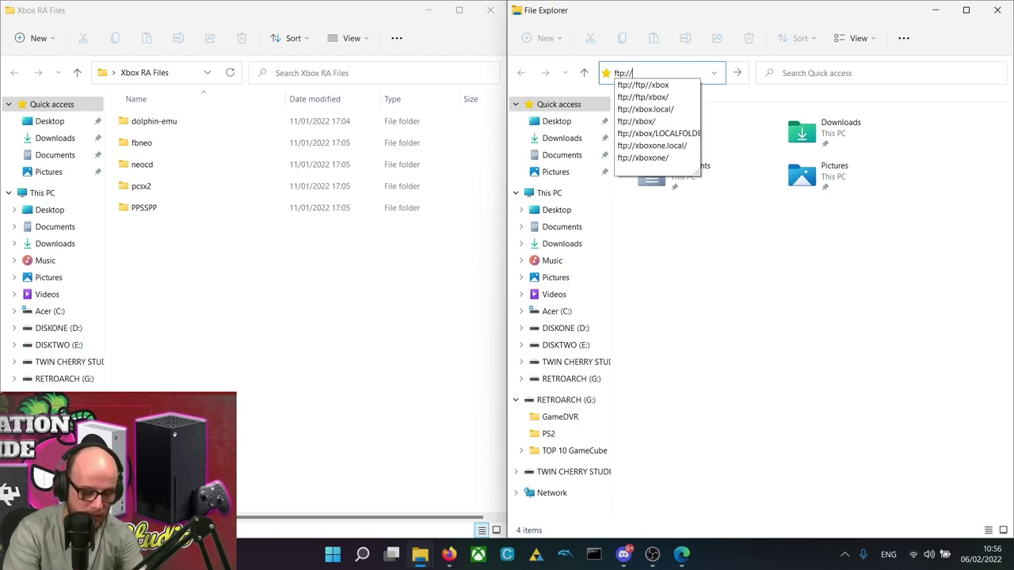
text(xb)
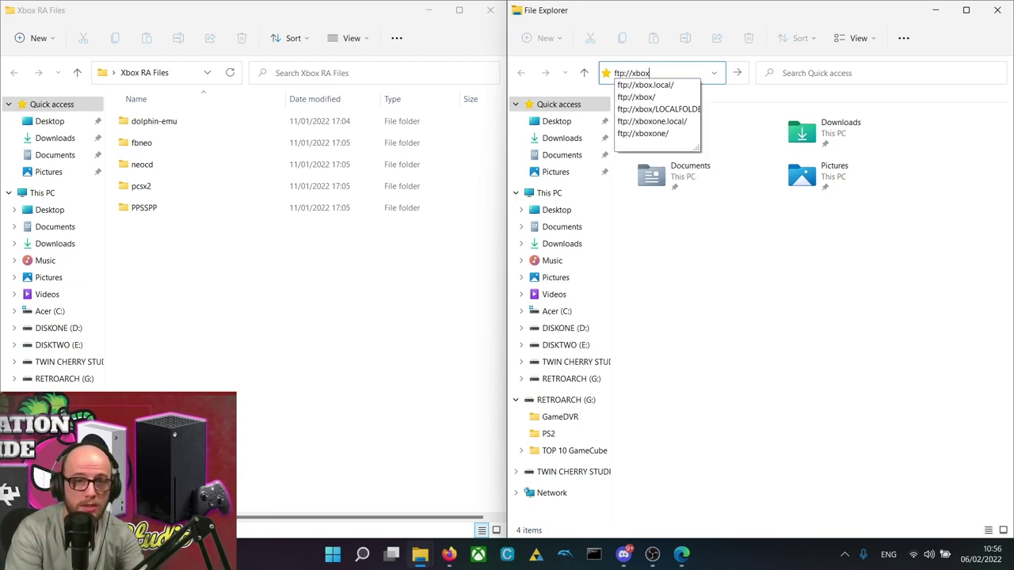
text(ox)
key(Return)
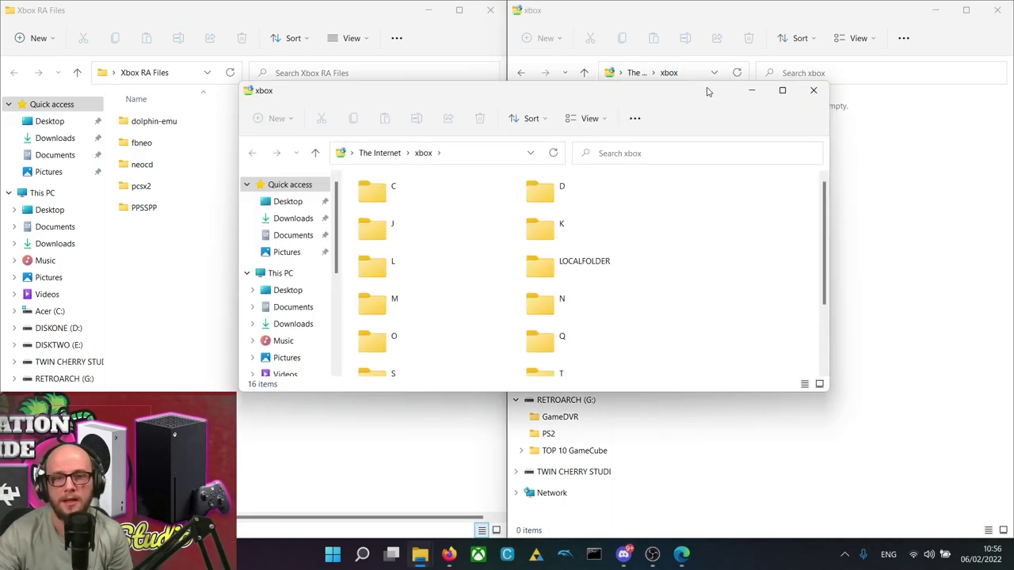
Place the xbox FTP window beside the Xbox RA Files window and open LOCALFOLDER
key(super+Right)
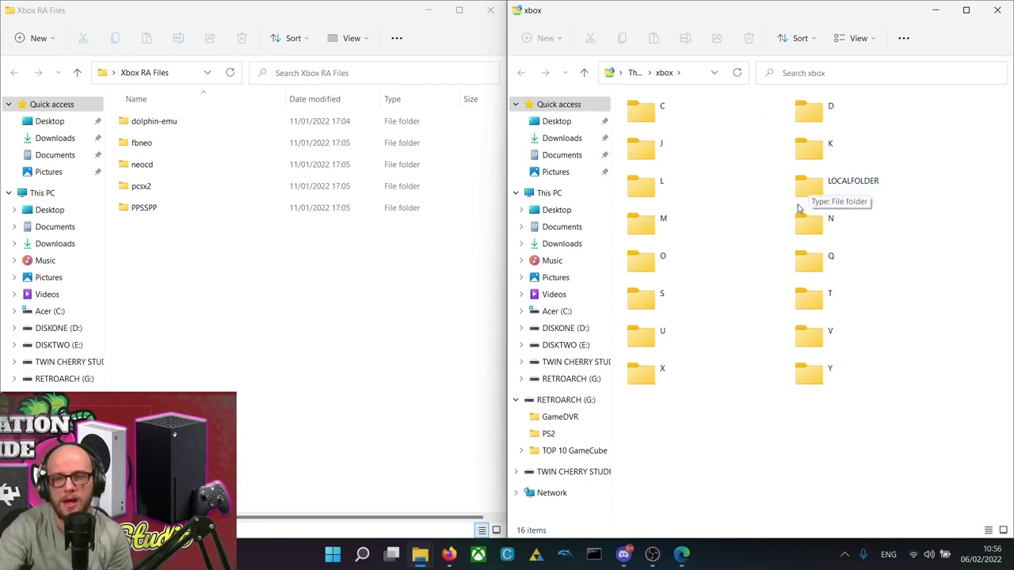
double_click(810, 189)
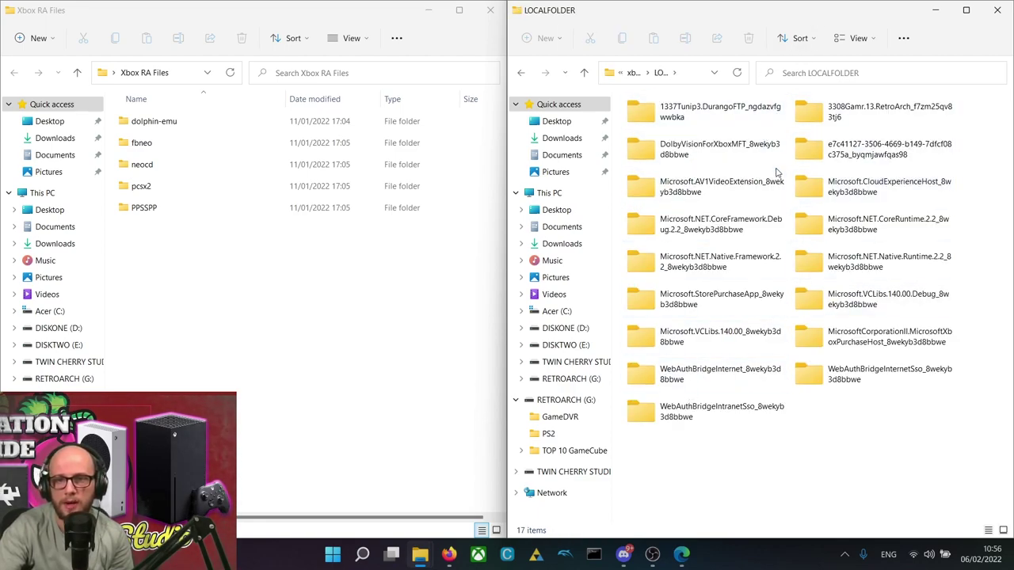
Open the RetroArch package folder on the Xbox and go through LocalState into its system folder
click(855, 126)
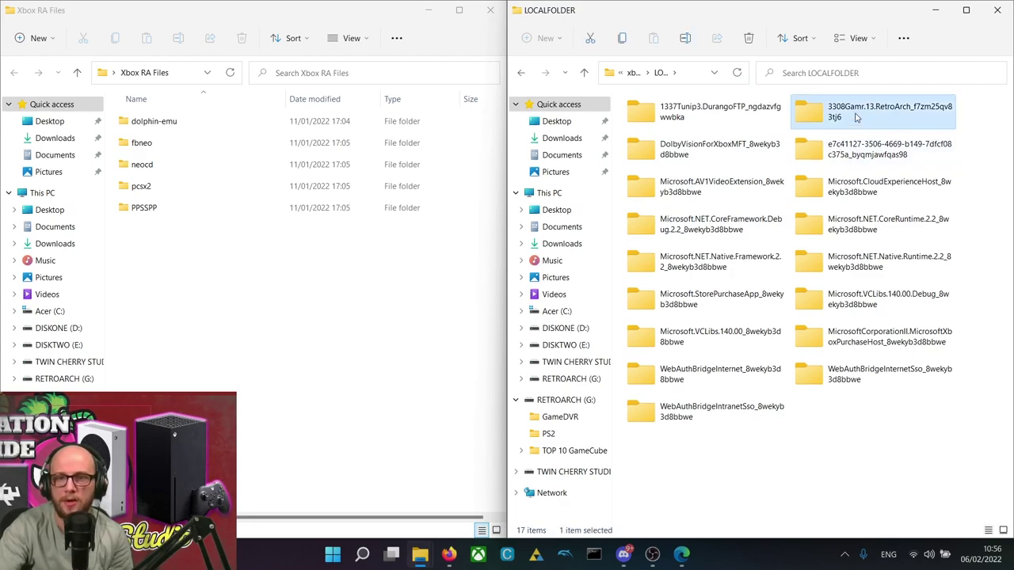
double_click(855, 117)
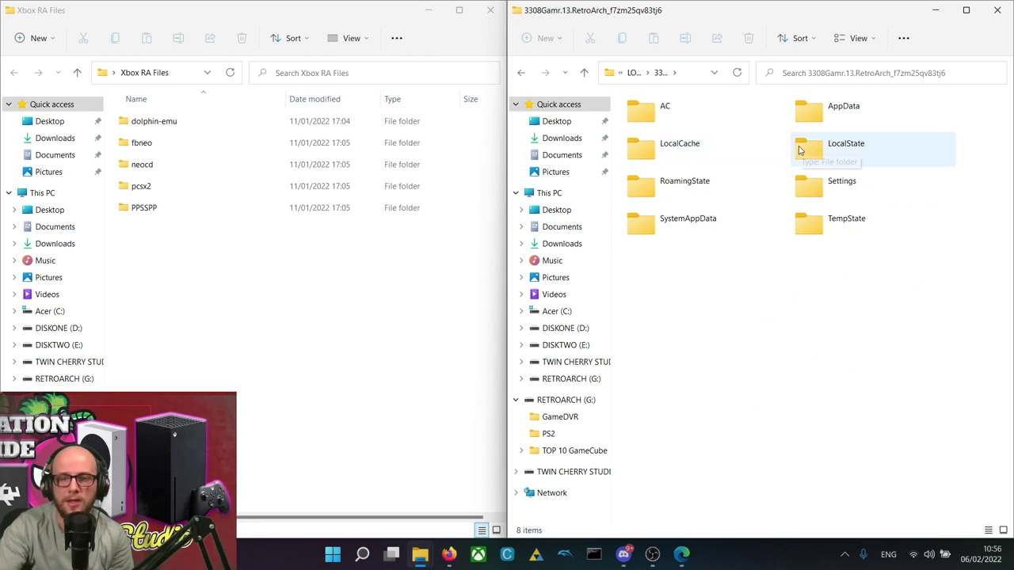
double_click(800, 151)
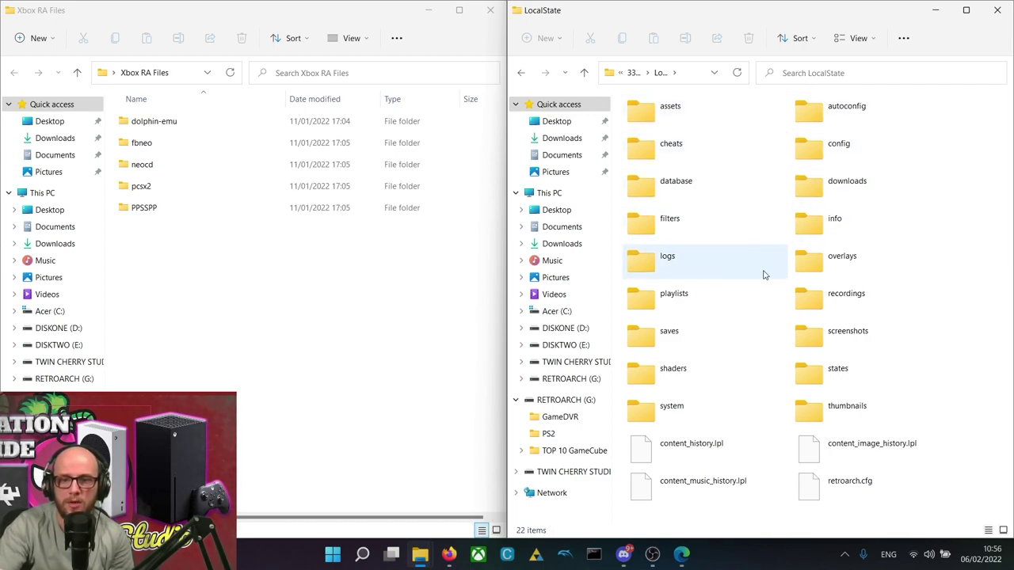
double_click(666, 409)
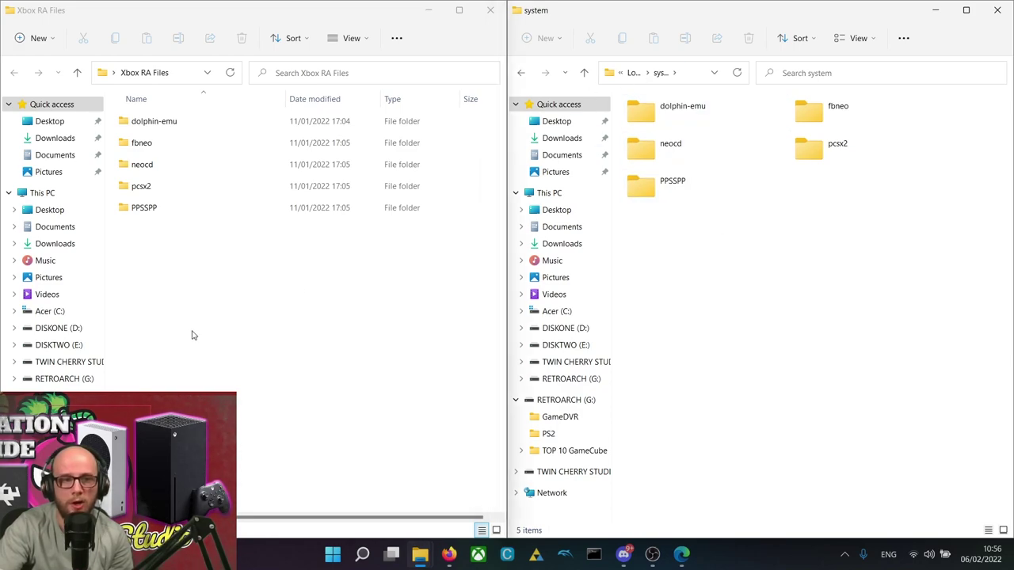
Select all five folders in Xbox RA Files and check the contents of the bios folder inside pcsx2 on the Xbox
drag(192, 335, 199, 118)
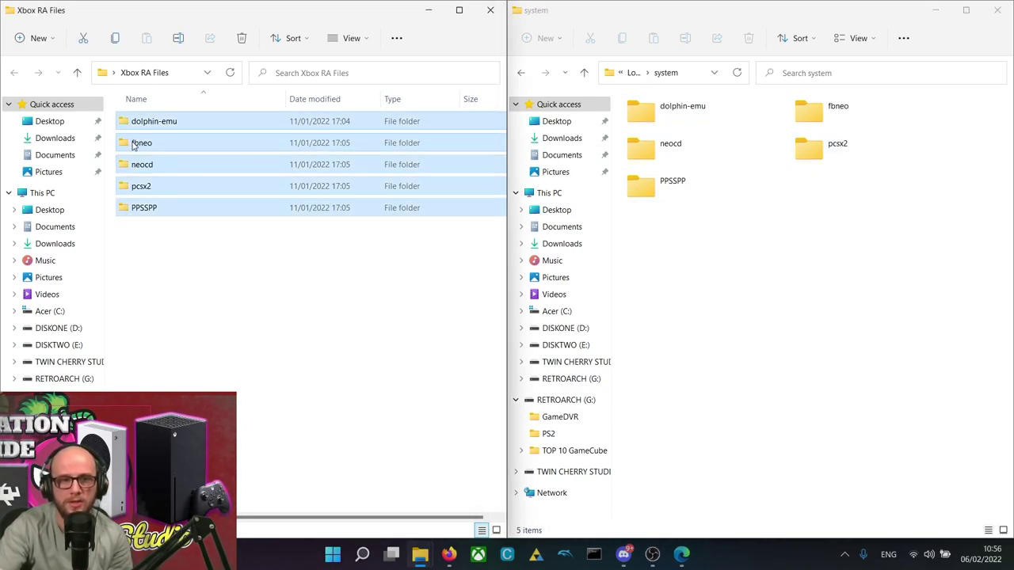
click(834, 155)
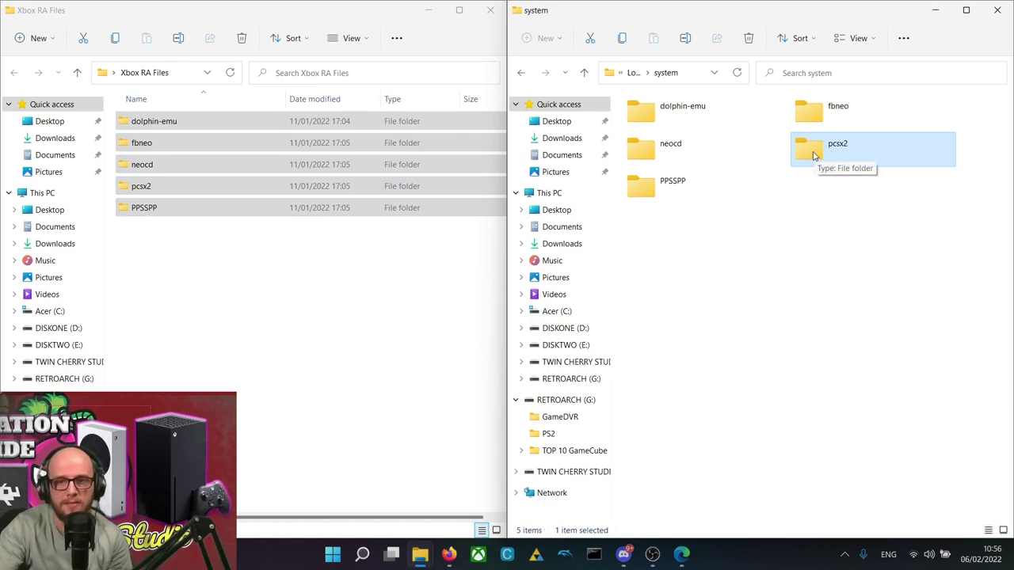
double_click(814, 154)
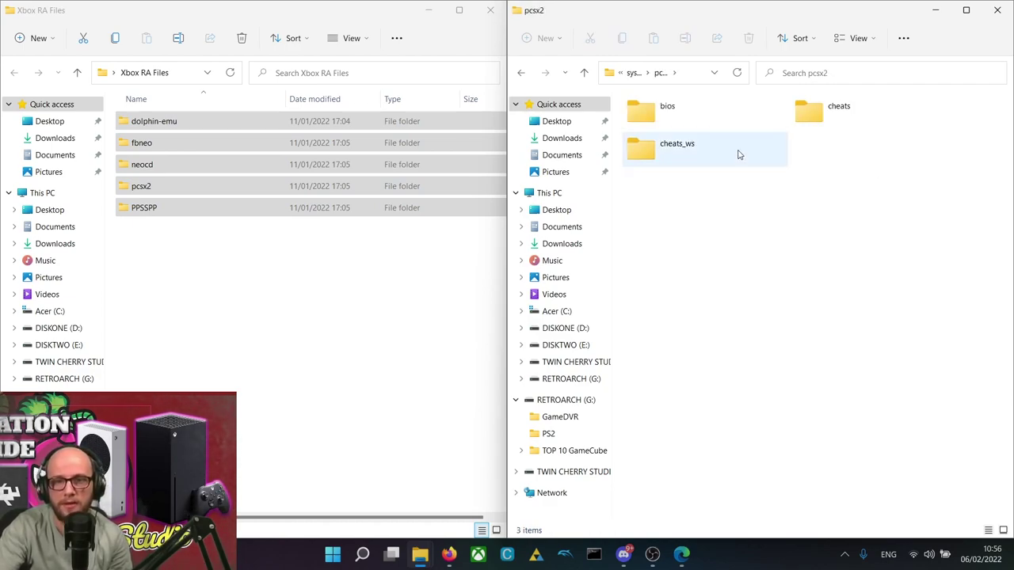
double_click(706, 114)
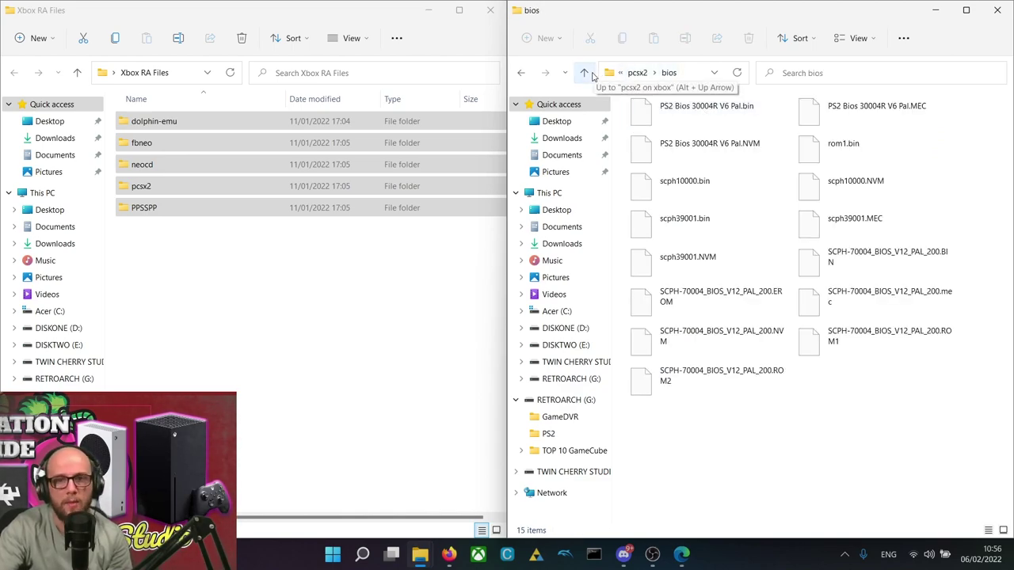
click(984, 15)
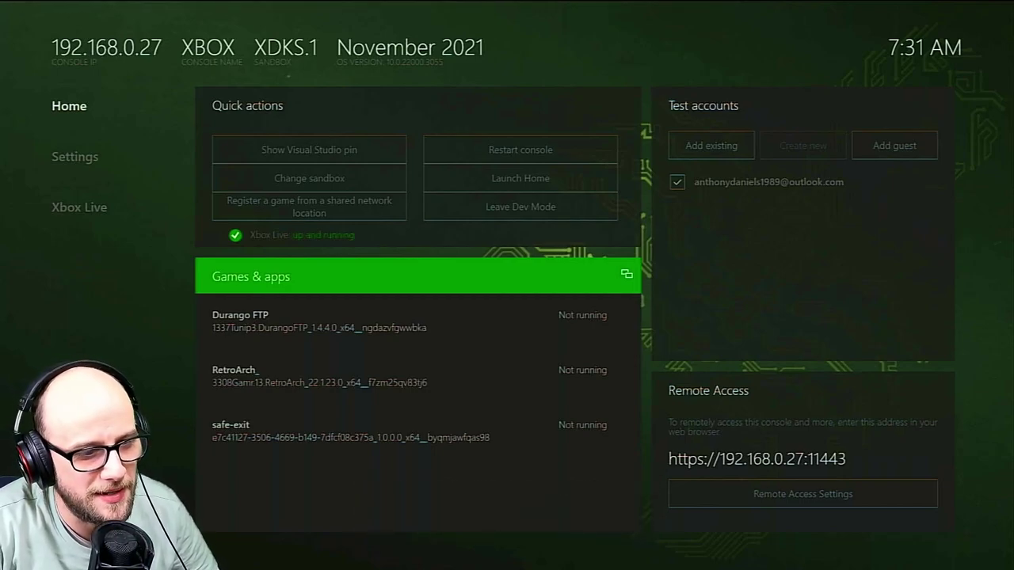
Launch RetroArch from the Xbox Dev Mode home screen
key(Down)
key(Down)
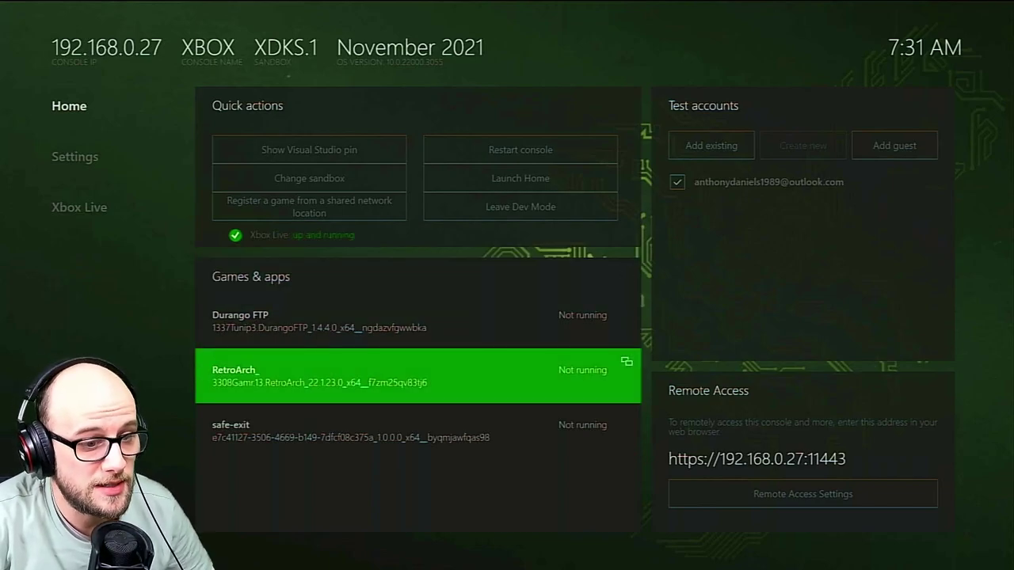
key(Return)
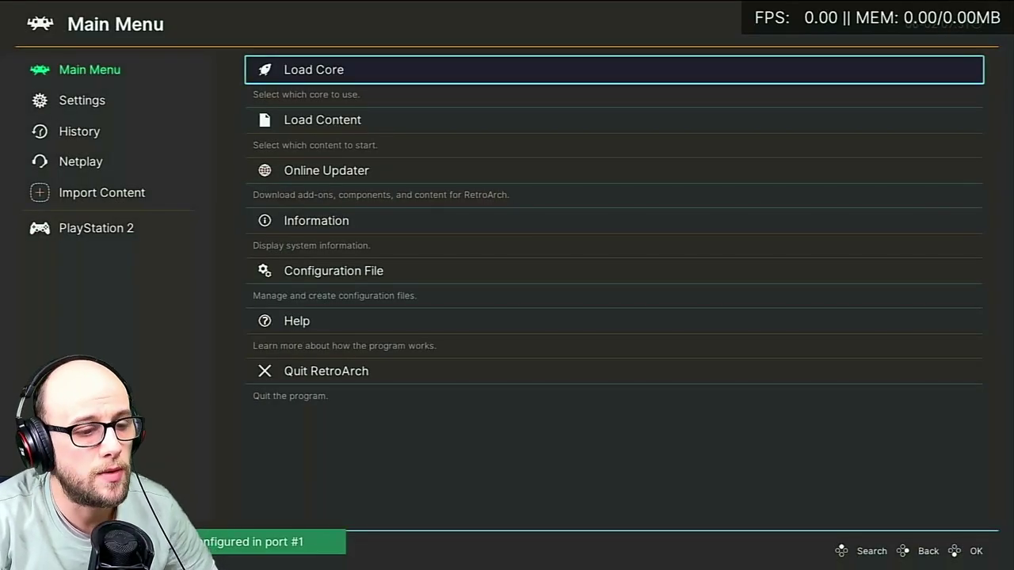
Open the Manual Scan settings under RetroArch's Import Content
key(Left)
key(Down)
key(Down)
key(Down)
key(Down)
key(Down)
key(Down)
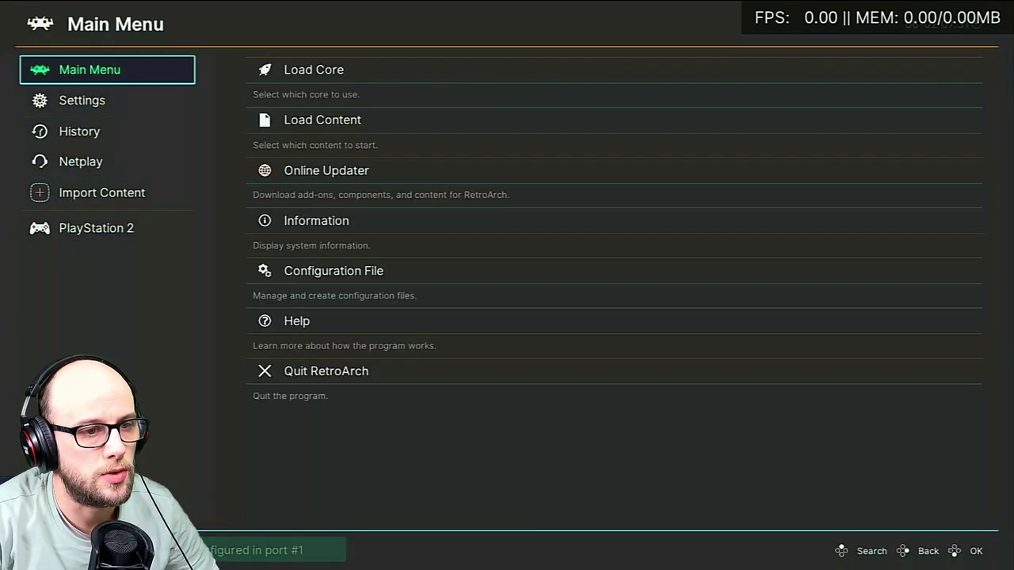
key(Up)
key(Up)
key(Up)
key(Up)
key(Up)
key(Down)
key(Down)
key(Down)
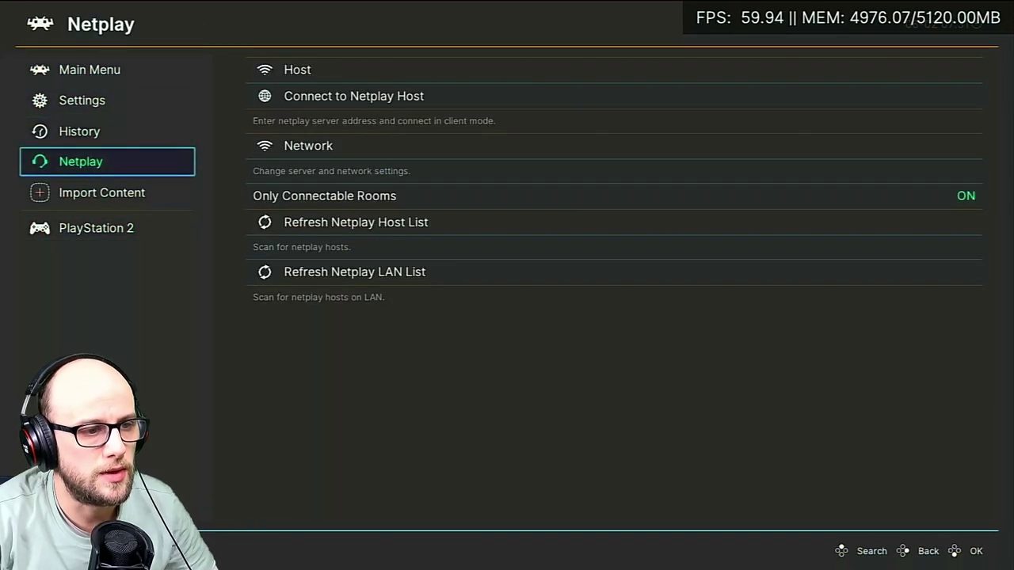
key(Right)
key(Down)
key(Down)
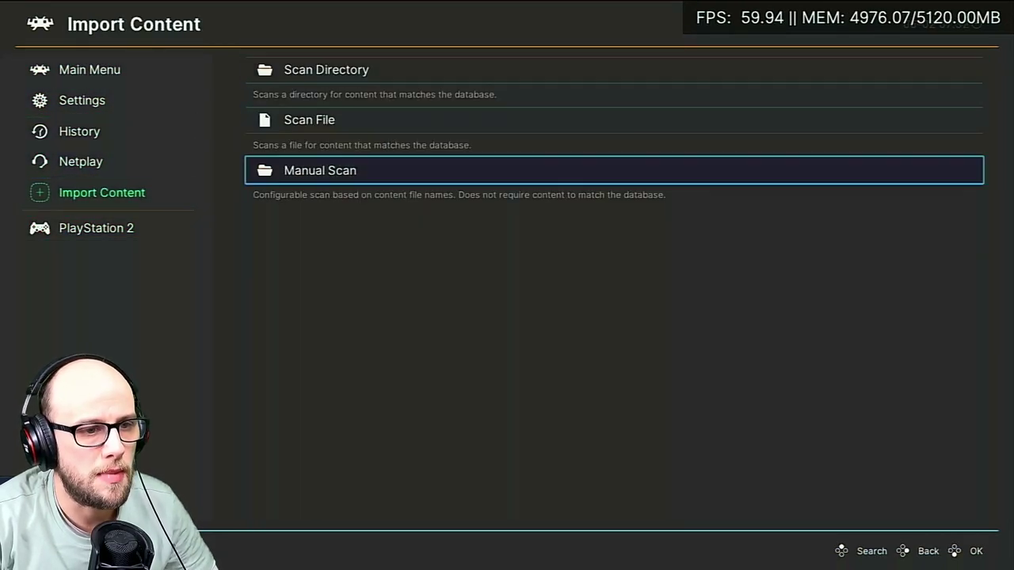
key(Return)
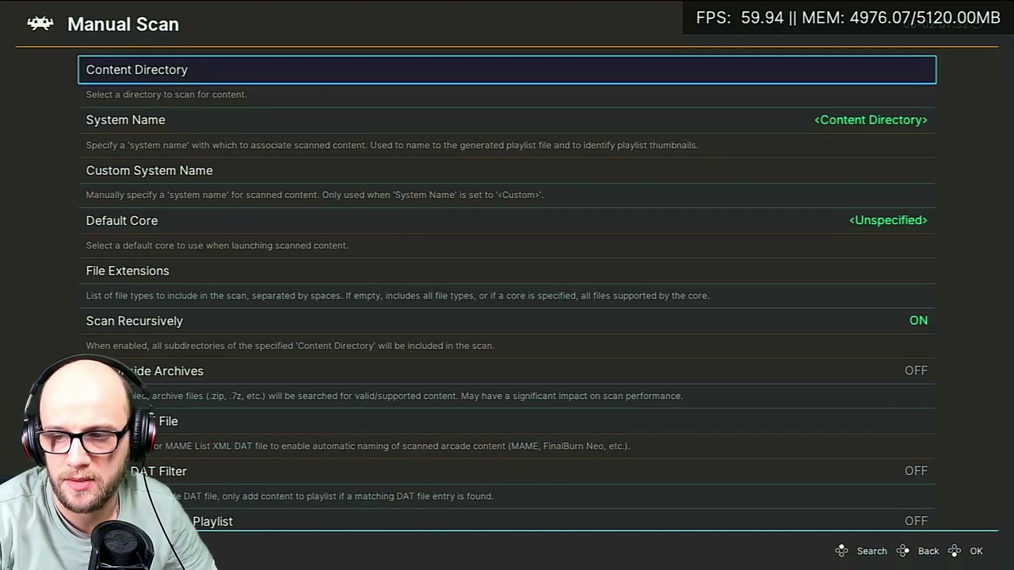
Return to the Import Content options and reopen Manual Scan
key(BackSpace)
key(Up)
key(Up)
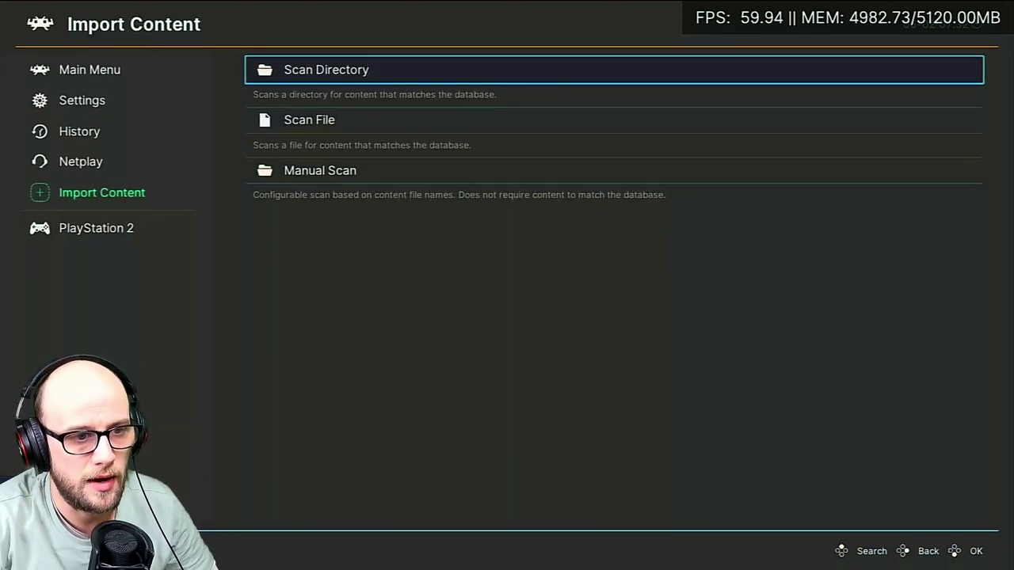
key(Down)
key(Down)
key(Return)
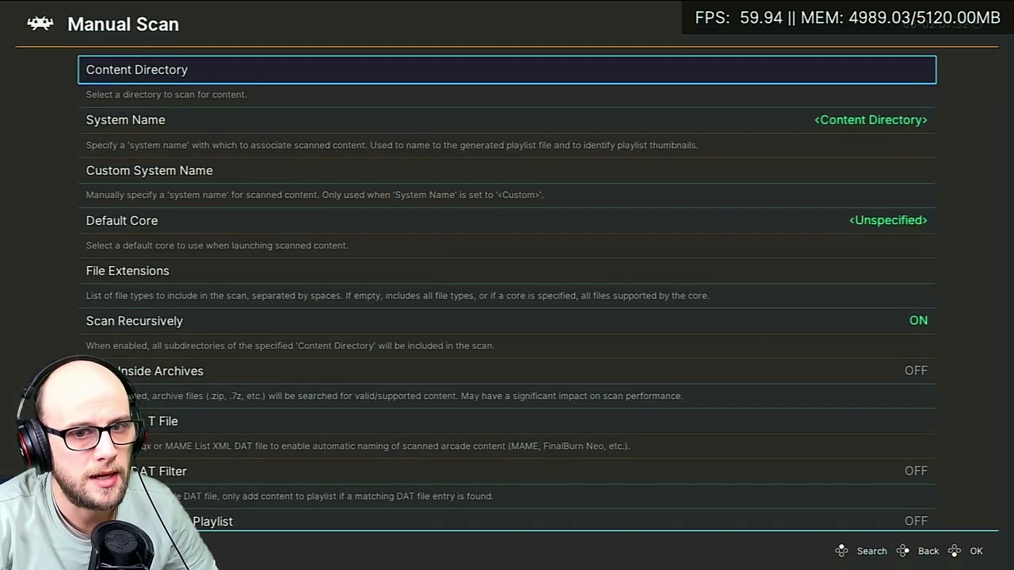
Set the scan's content directory to the PS2 folder on drive E
key(Return)
key(Down)
key(Down)
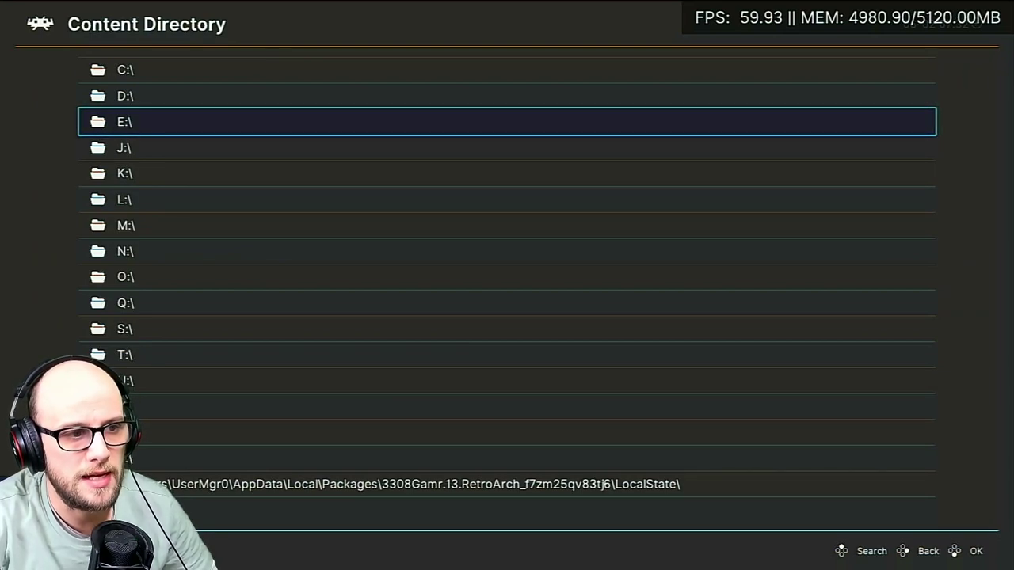
key(Up)
key(Down)
key(Return)
key(Down)
key(Down)
key(Down)
key(Down)
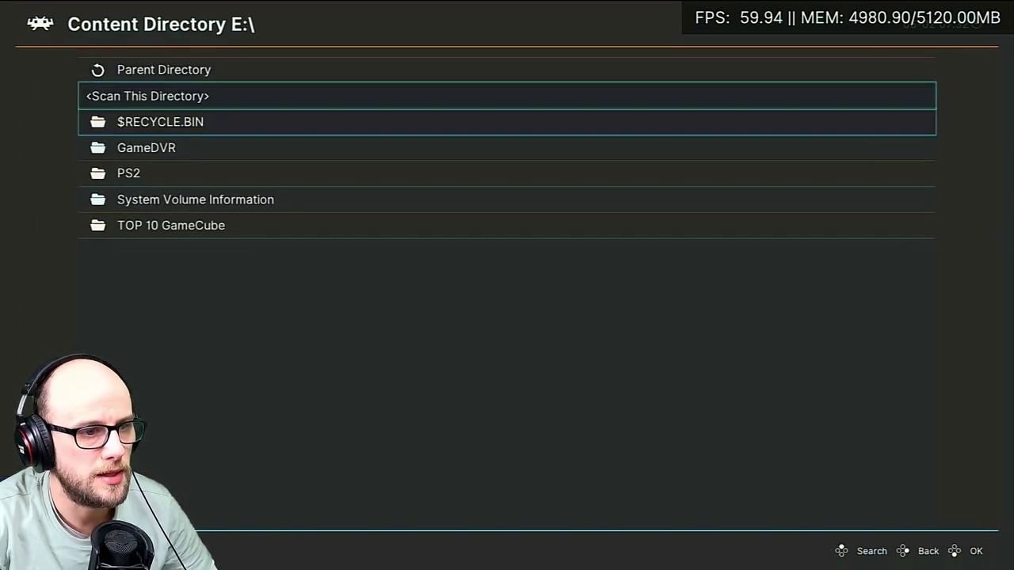
key(Return)
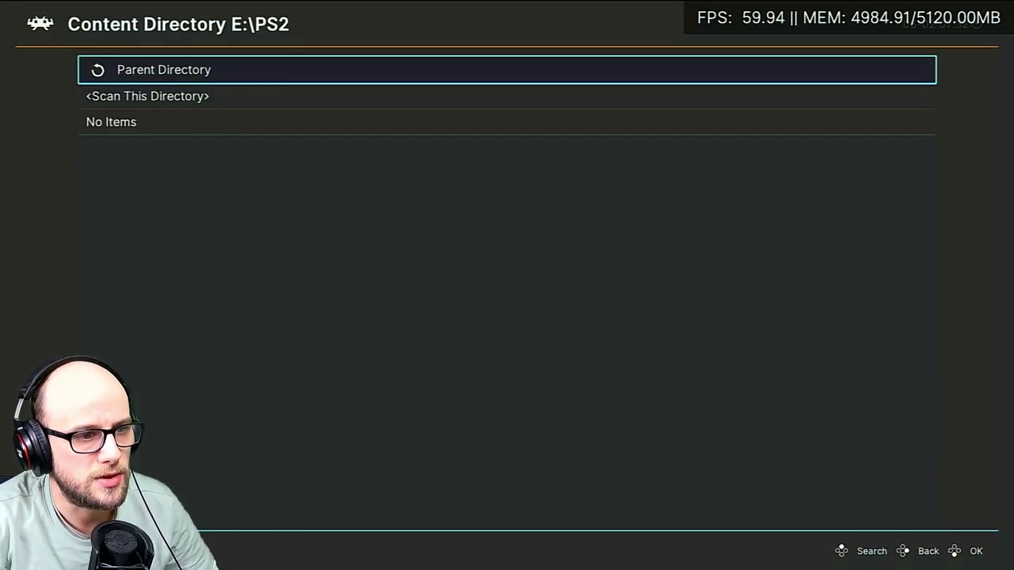
key(Return)
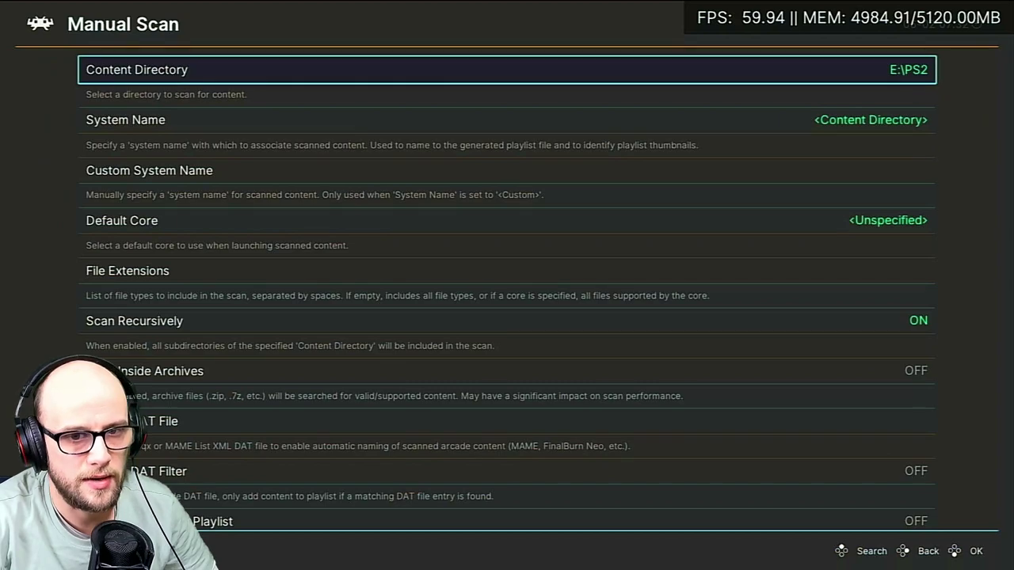
Turn off Scan Recursively for the manual scan
key(Down)
key(Down)
key(Down)
key(Down)
key(Down)
key(Down)
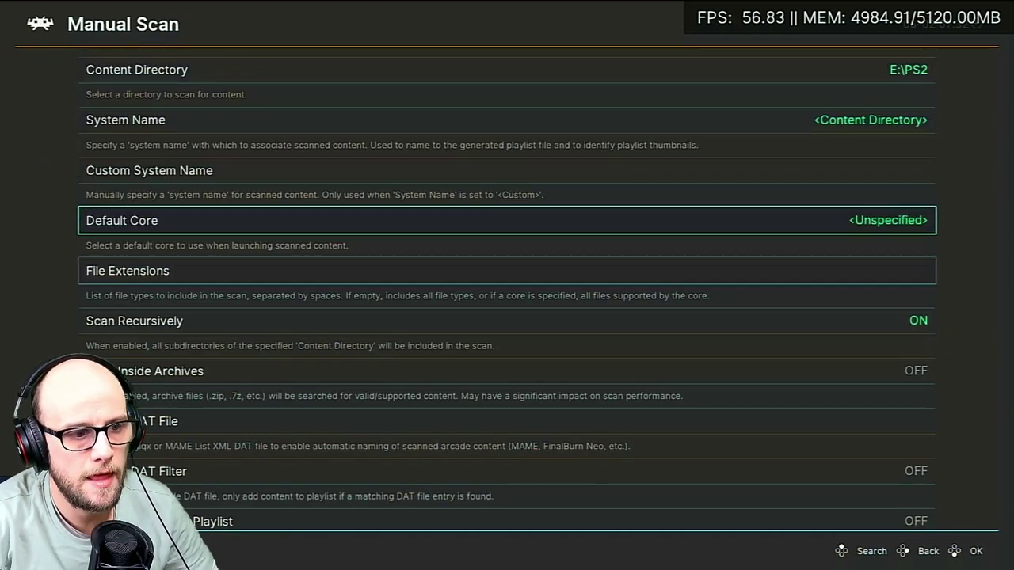
key(Up)
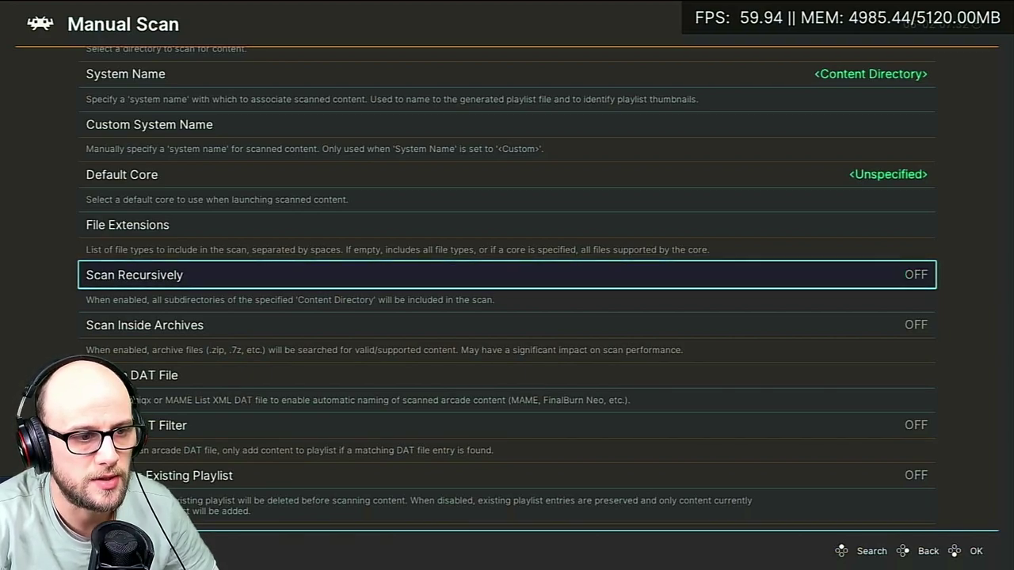
Set the scan's default core to Sony - PlayStation 2 (PCSX2)
key(Up)
key(Up)
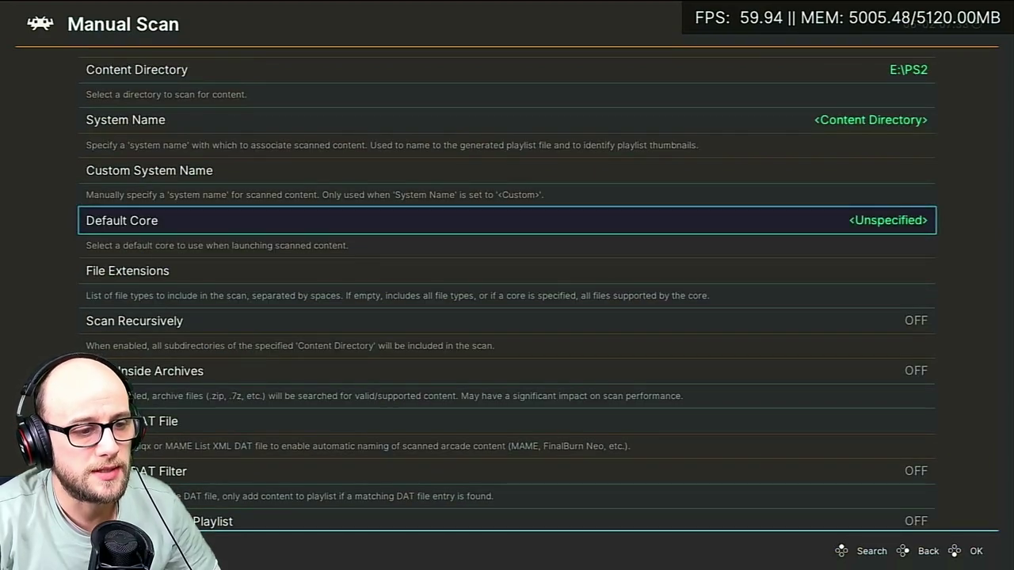
key(Return)
key(Up)
key(Up)
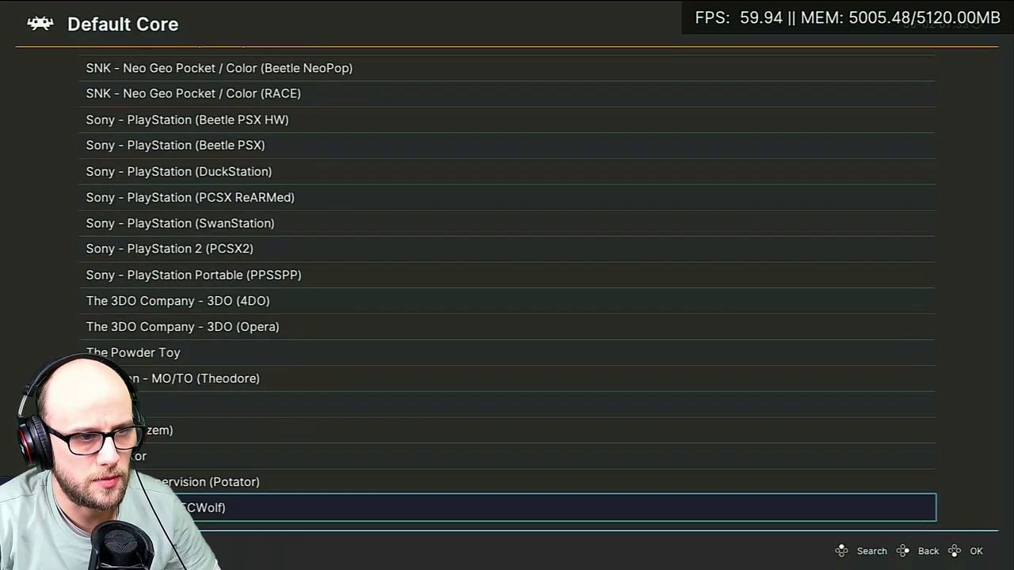
key(Up)
key(Up)
key(Up)
key(Up)
key(Up)
key(Up)
key(Up)
key(Up)
key(Up)
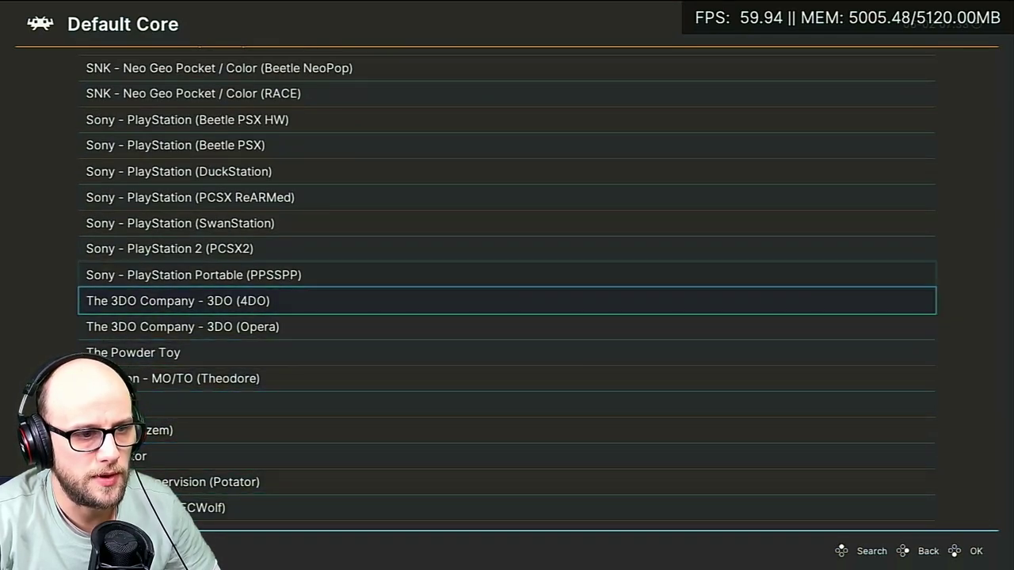
key(Return)
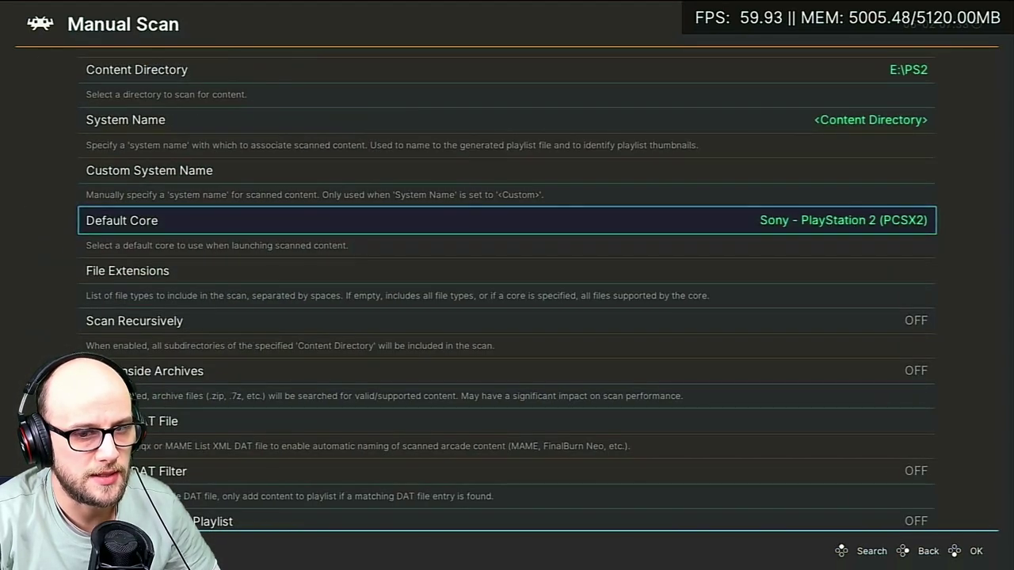
Start the manual scan of the PS2 folder and return to Import Content
key(Up)
key(Up)
key(Up)
key(Up)
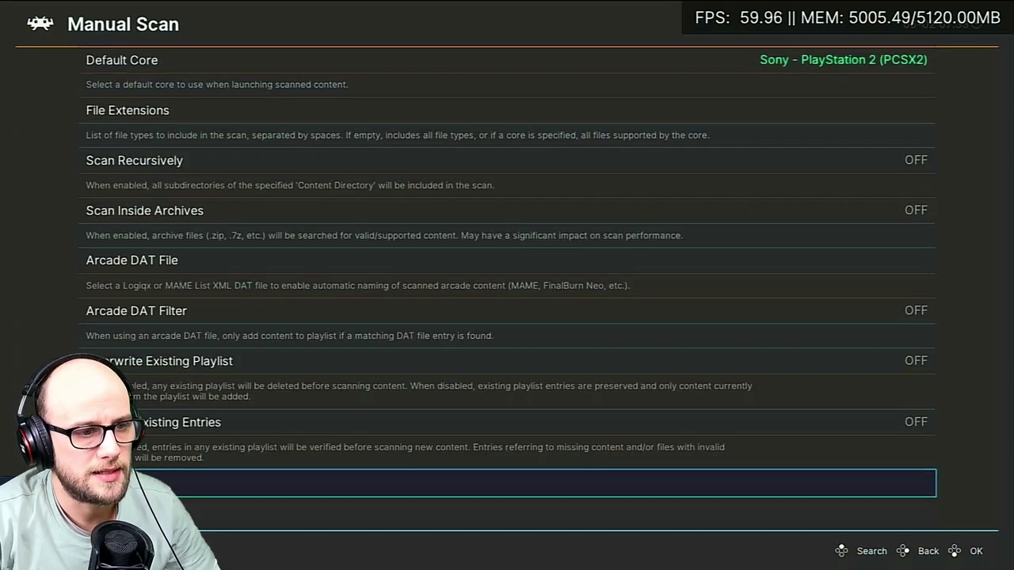
key(BackSpace)
Open the new PS2 playlist and look through the scanned games
key(Left)
key(Down)
key(Down)
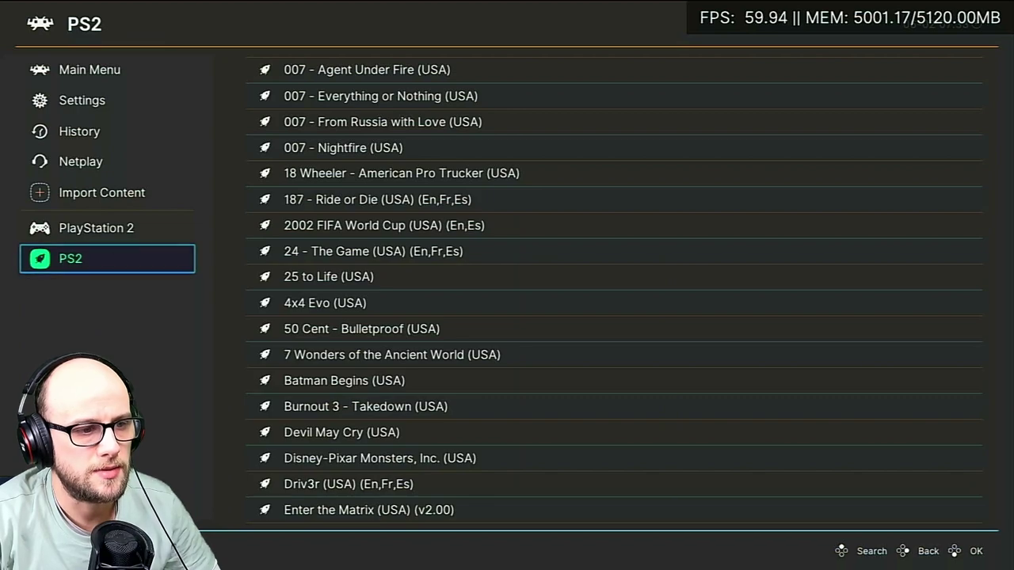
key(Right)
key(Down)
key(Down)
key(Down)
key(Down)
key(Down)
key(Down)
key(Down)
key(Down)
key(Down)
key(Down)
key(Down)
key(Down)
key(Down)
key(Down)
key(Down)
key(Down)
key(Down)
key(Down)
key(Down)
key(Down)
key(Down)
key(Down)
key(Down)
key(Down)
key(Down)
key(Down)
key(Down)
key(Down)
key(Down)
key(Down)
key(Down)
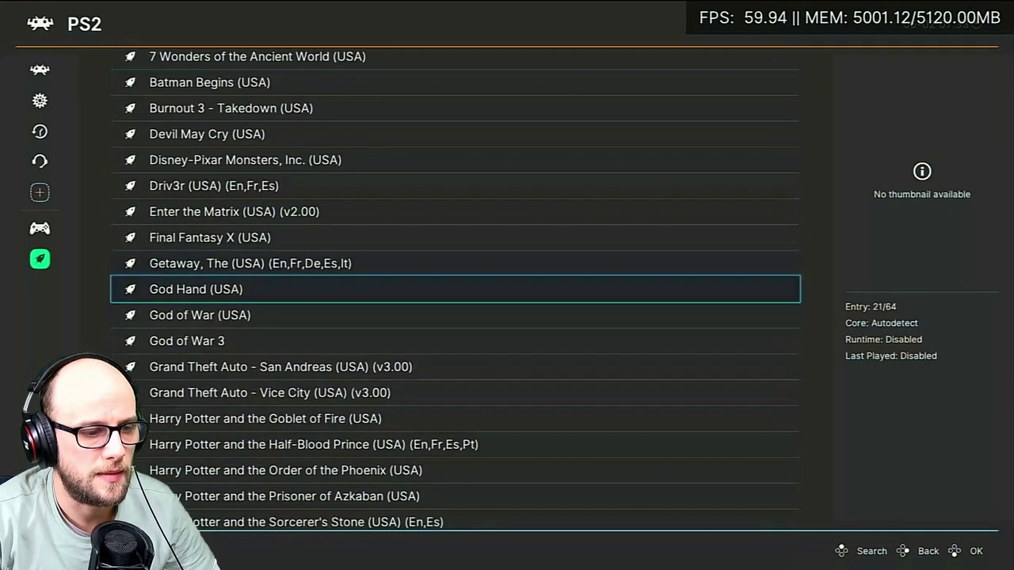
key(Down)
key(Down)
key(Down)
key(Down)
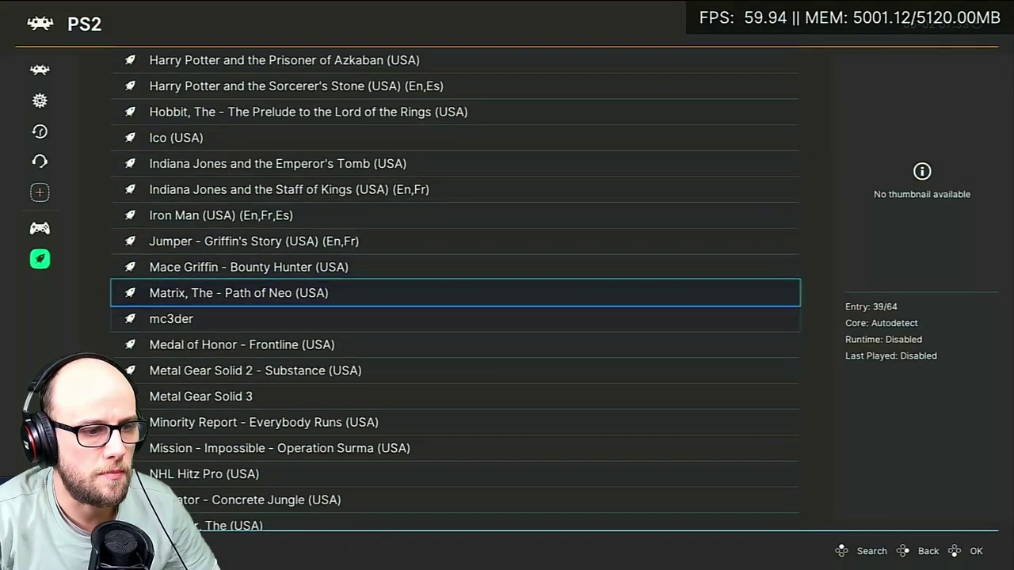
key(Up)
key(Up)
key(Up)
key(Up)
key(Up)
key(Up)
key(Up)
key(Up)
key(Up)
key(Up)
key(Up)
key(Up)
key(Up)
key(Up)
key(Up)
key(Up)
key(Up)
key(Up)
Leave the PS2 playlist and go back to the Main Menu
key(Left)
key(Up)
key(Up)
key(Up)
key(Up)
key(Up)
key(Up)
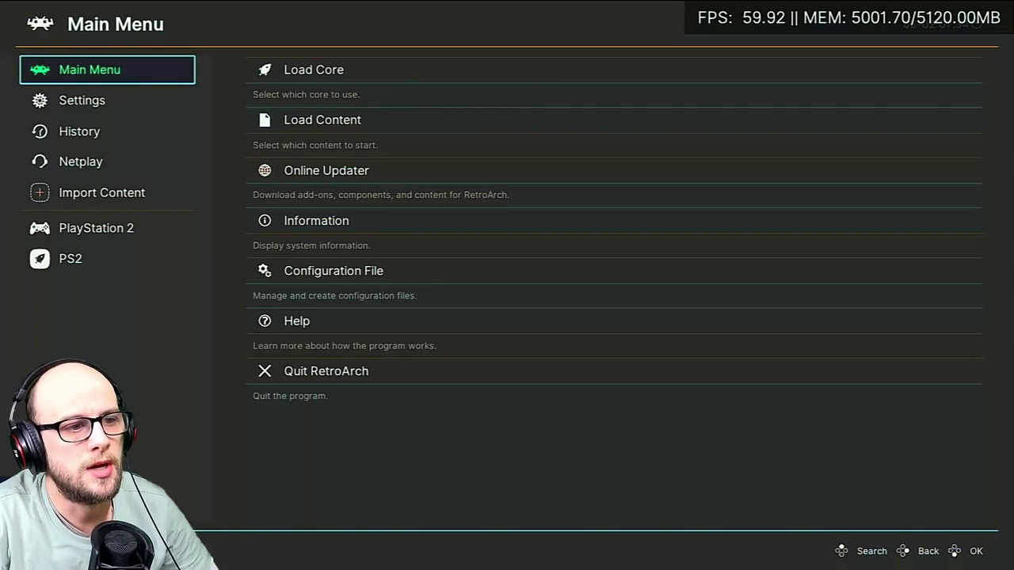
Load the Sony - PlayStation 2 (PCSX2) core
key(Right)
key(Down)
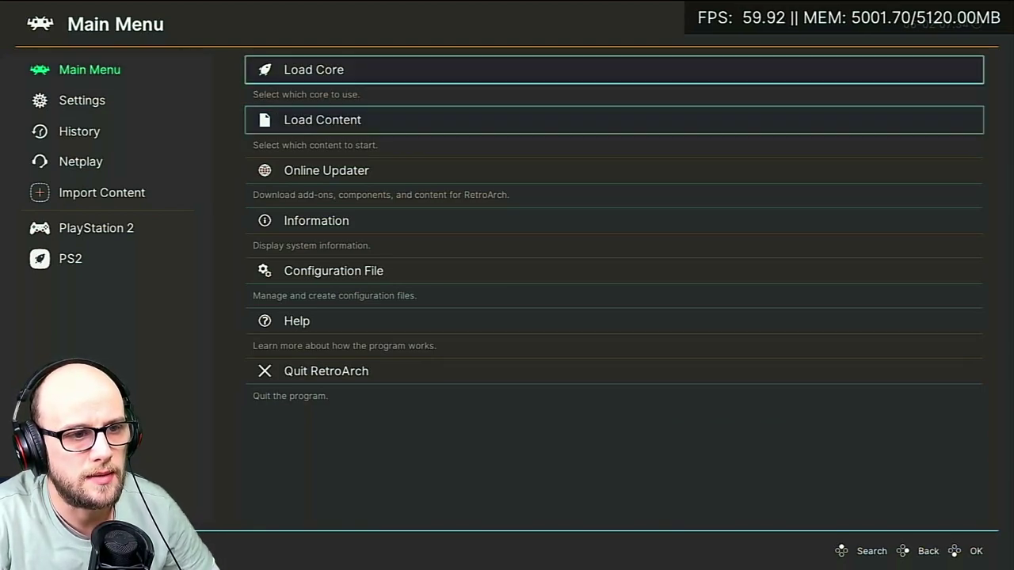
key(Up)
key(Return)
key(BackSpace)
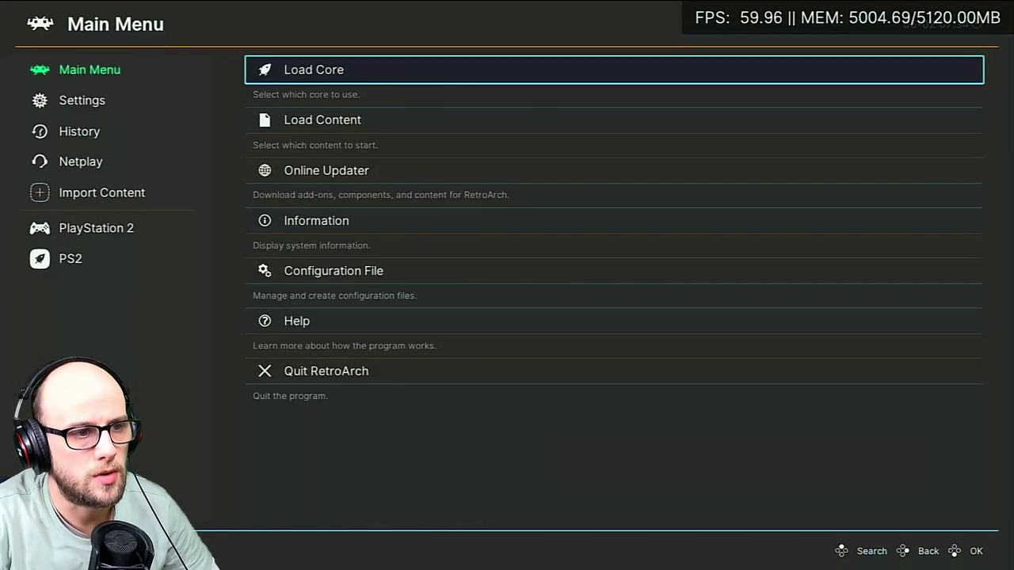
key(Return)
key(Up)
key(Up)
key(Up)
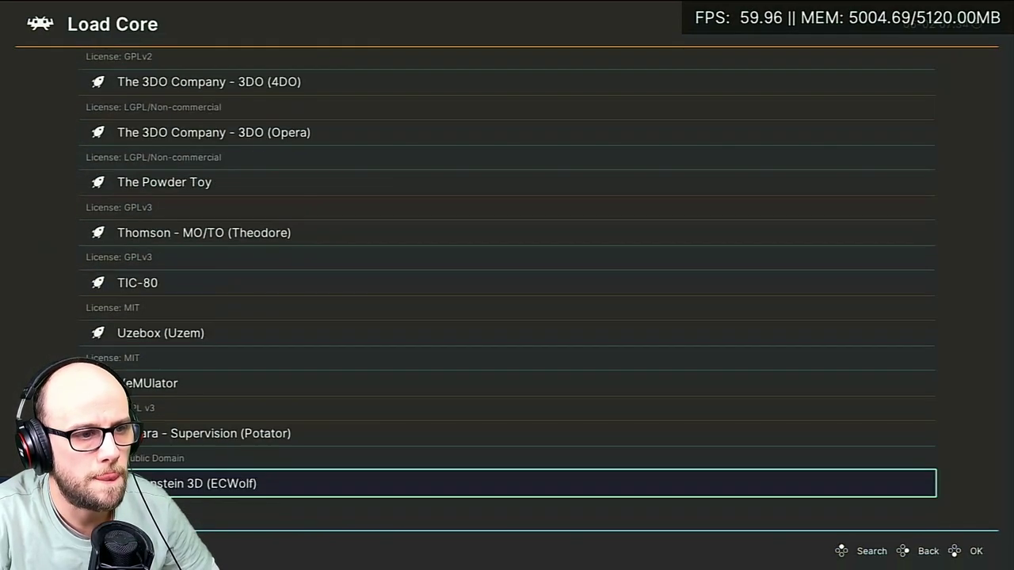
key(Up)
key(Up)
key(Up)
key(Up)
key(Up)
key(Up)
key(Up)
key(Up)
key(Up)
key(Up)
key(Up)
key(Up)
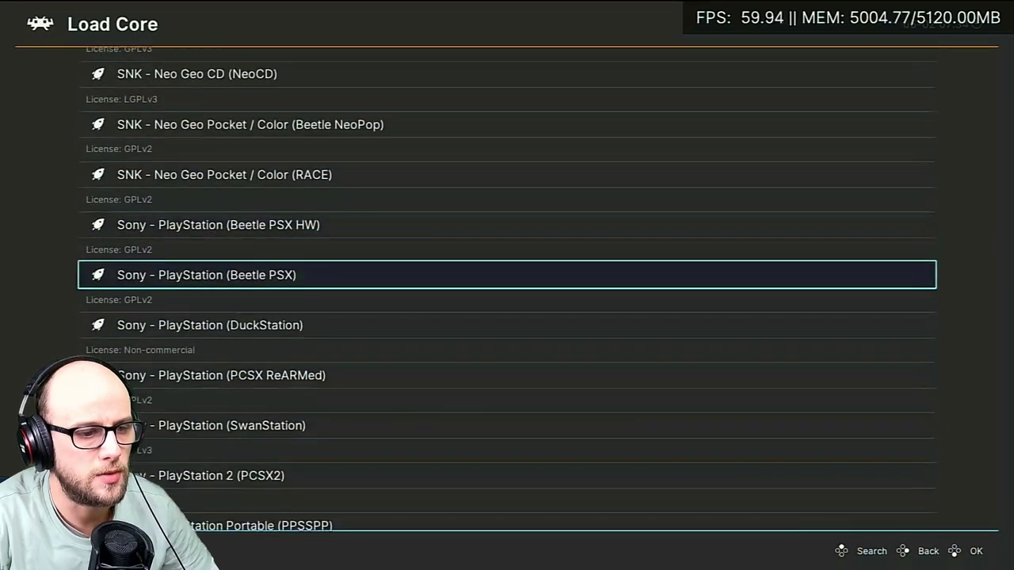
key(Down)
key(Down)
key(Down)
key(Down)
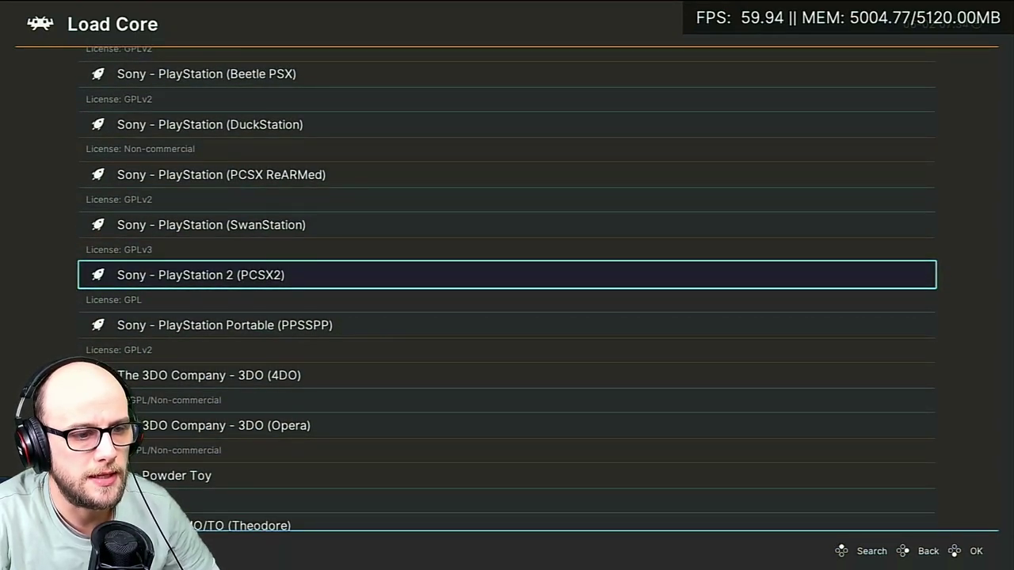
key(Return)
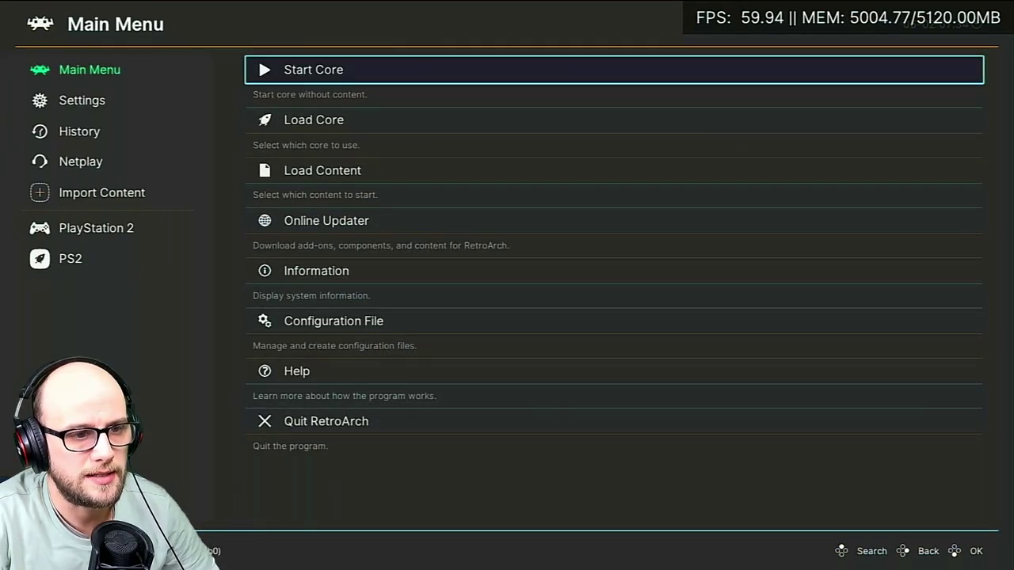
Start the loaded core without content and open the PS2 BIOS Browser with the memory cards
key(Return)
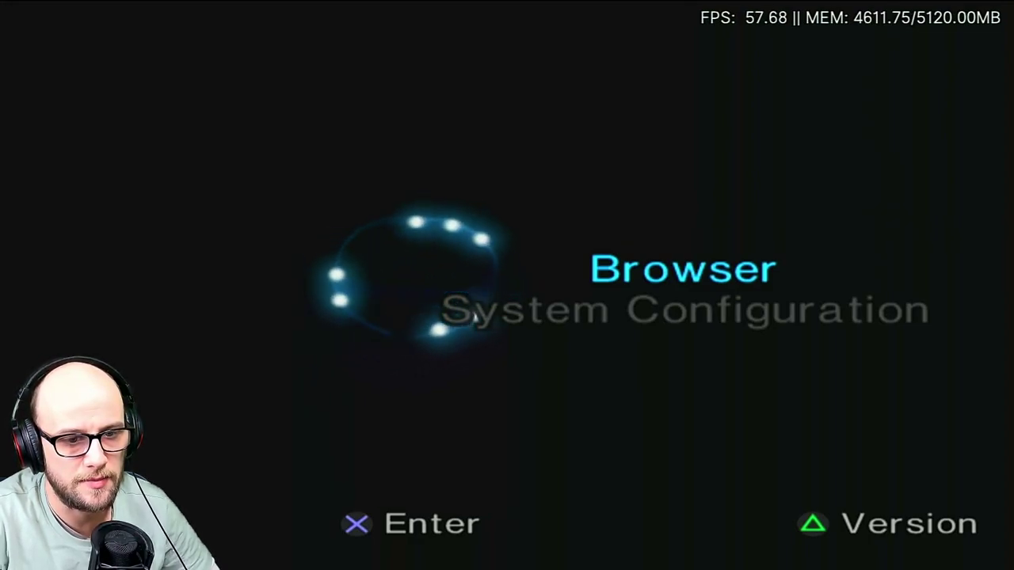
key(Return)
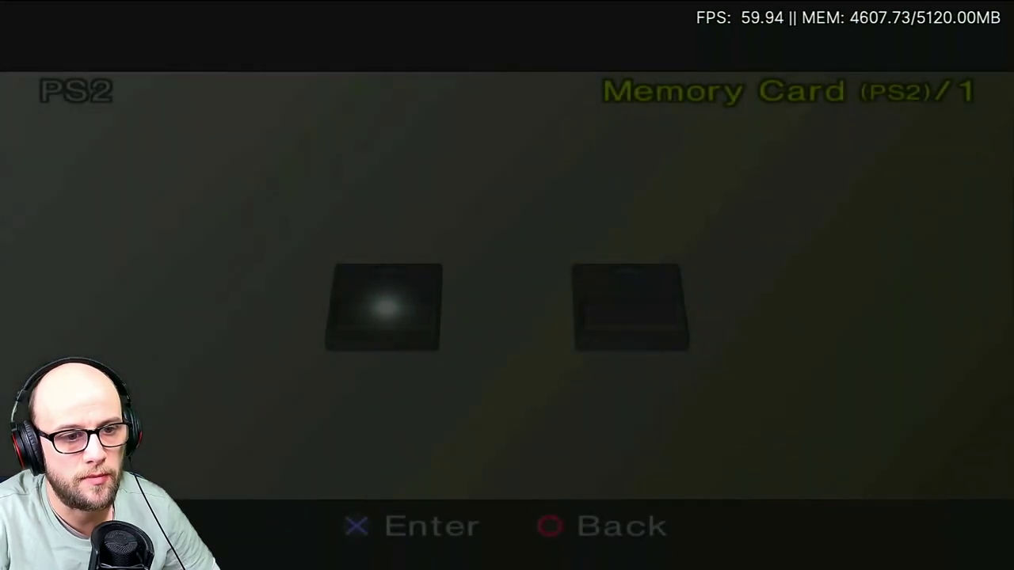
key(Right)
key(Left)
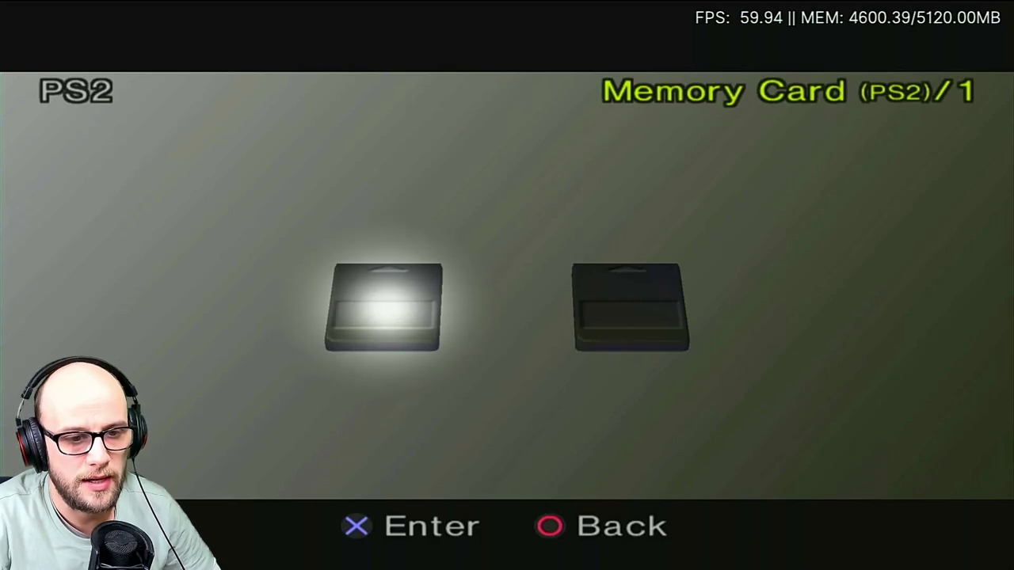
View the contents of PS2 memory cards 2 and 1, returning to the memory card overview
key(Right)
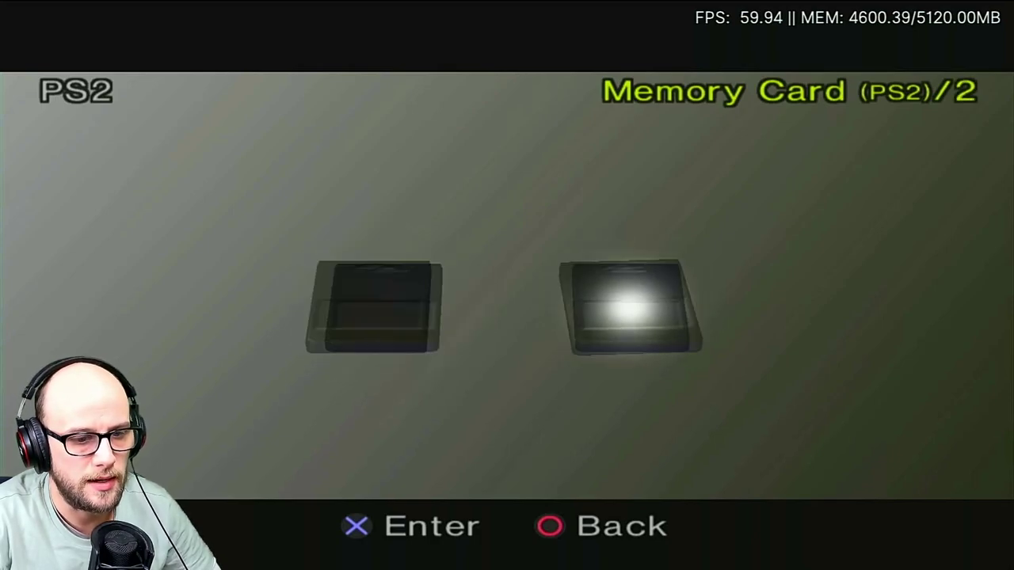
key(Return)
key(BackSpace)
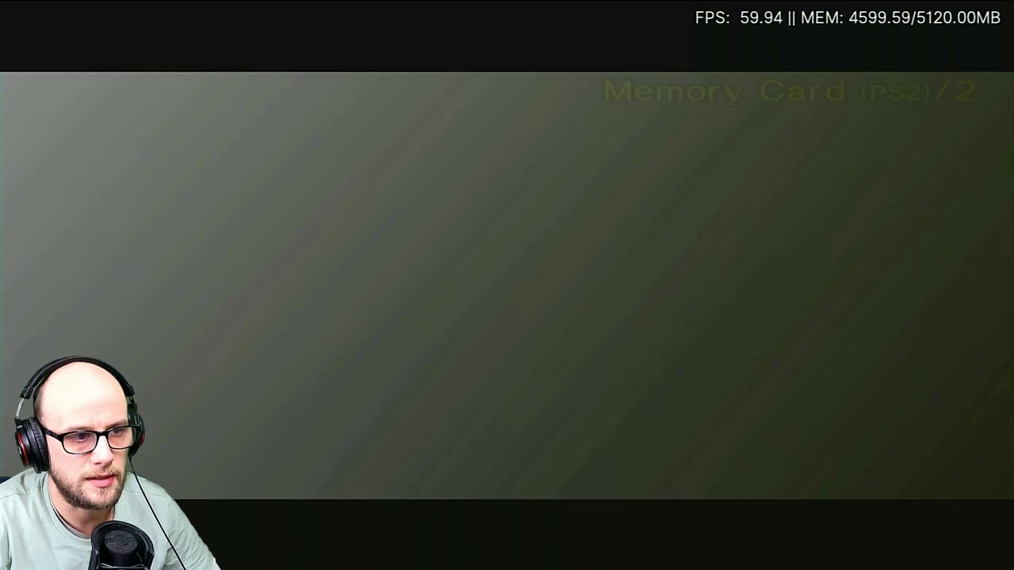
key(Left)
key(Return)
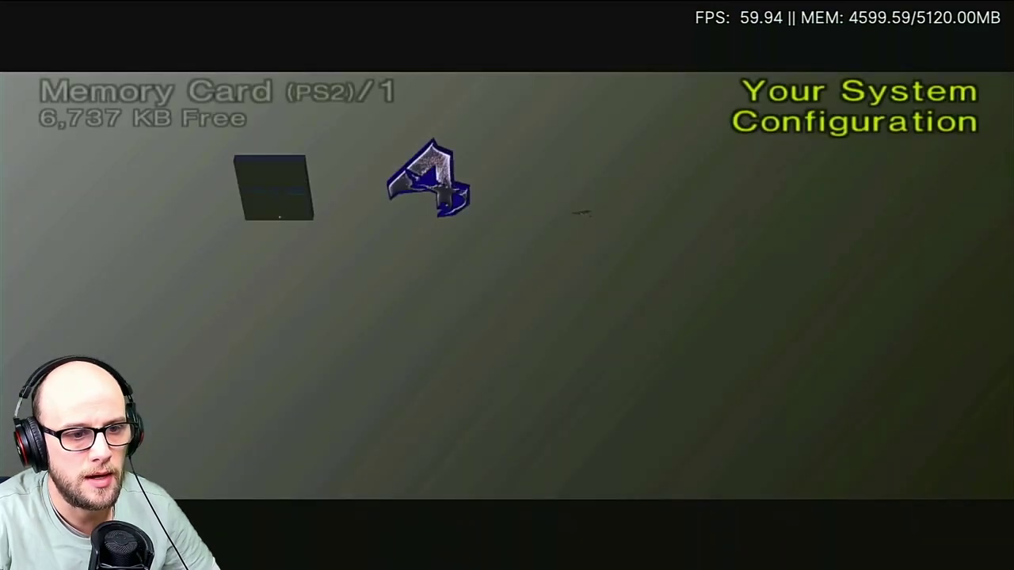
key(BackSpace)
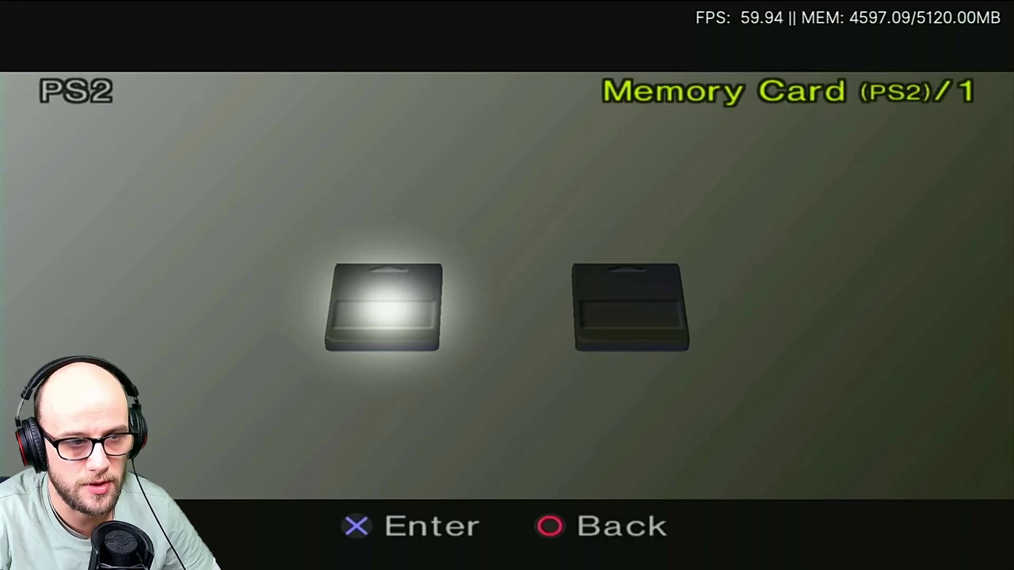
Bring up the RetroArch menu over the BIOS and open the Hotkeys page of the Input settings
key(F1)
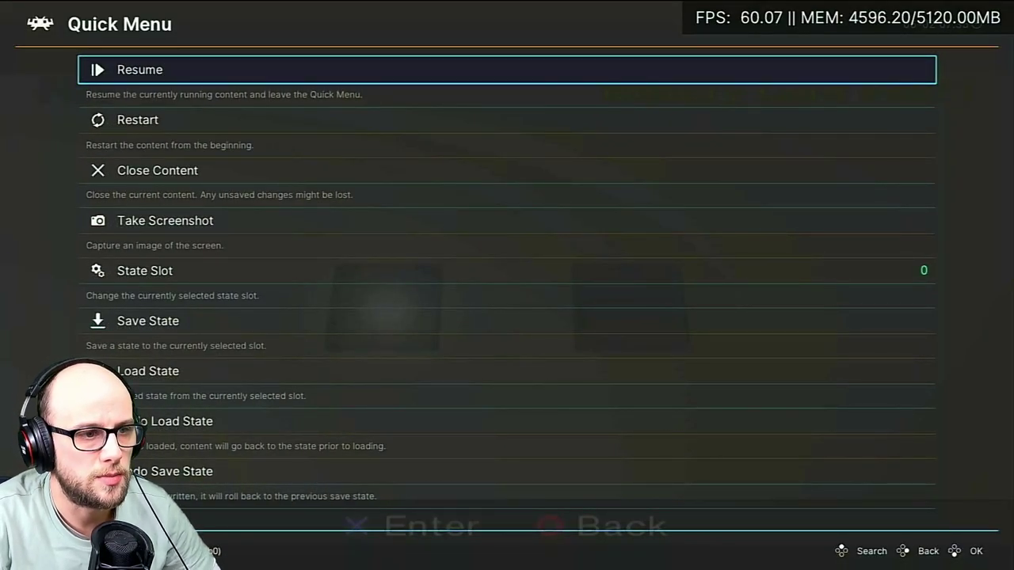
key(BackSpace)
key(Down)
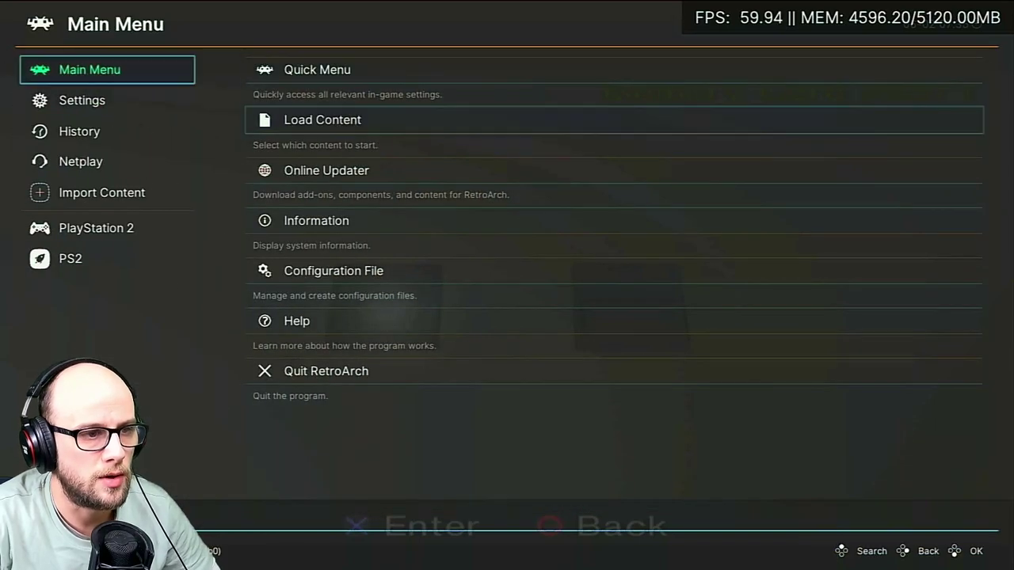
key(Left)
key(Down)
key(Right)
key(Down)
key(Down)
key(Down)
key(Down)
key(Up)
key(Return)
key(Down)
key(Down)
key(Down)
key(Down)
key(Down)
key(Down)
key(Down)
key(Down)
key(Down)
key(Down)
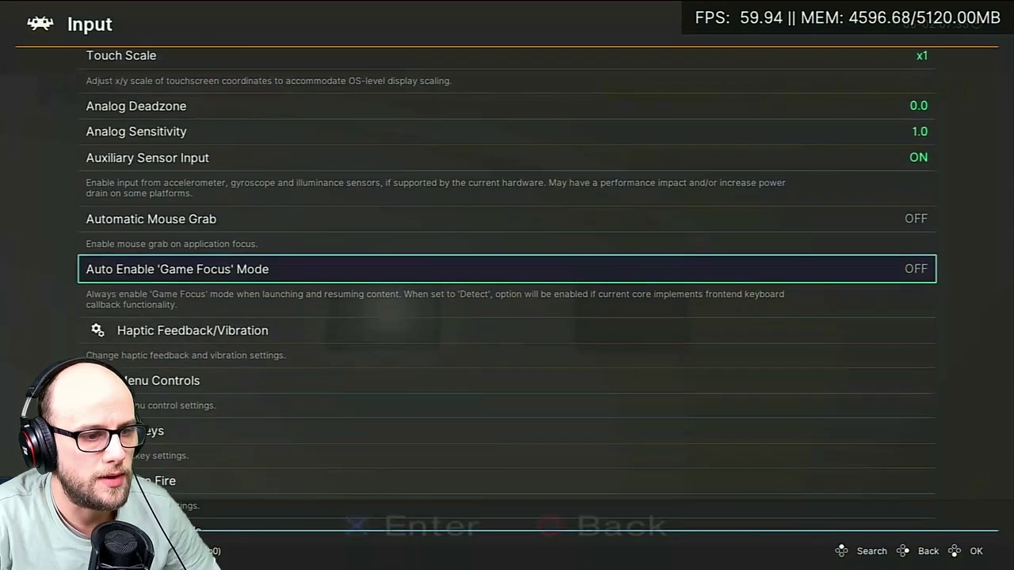
key(Return)
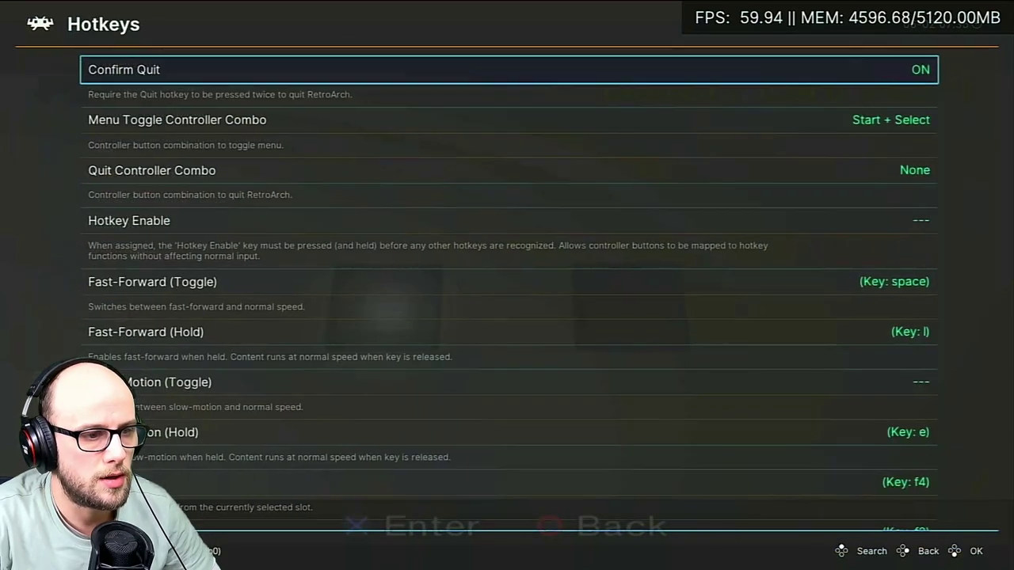
Check the choices for Menu Toggle Controller Combo and return to the Main Menu
key(Down)
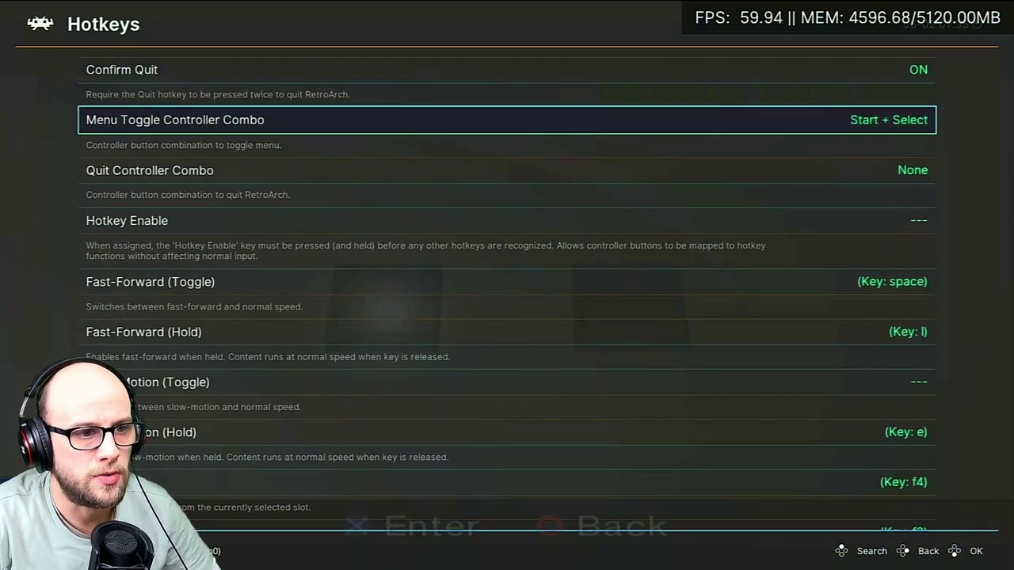
key(Return)
key(BackSpace)
key(BackSpace)
key(BackSpace)
key(Up)
key(BackSpace)
key(Up)
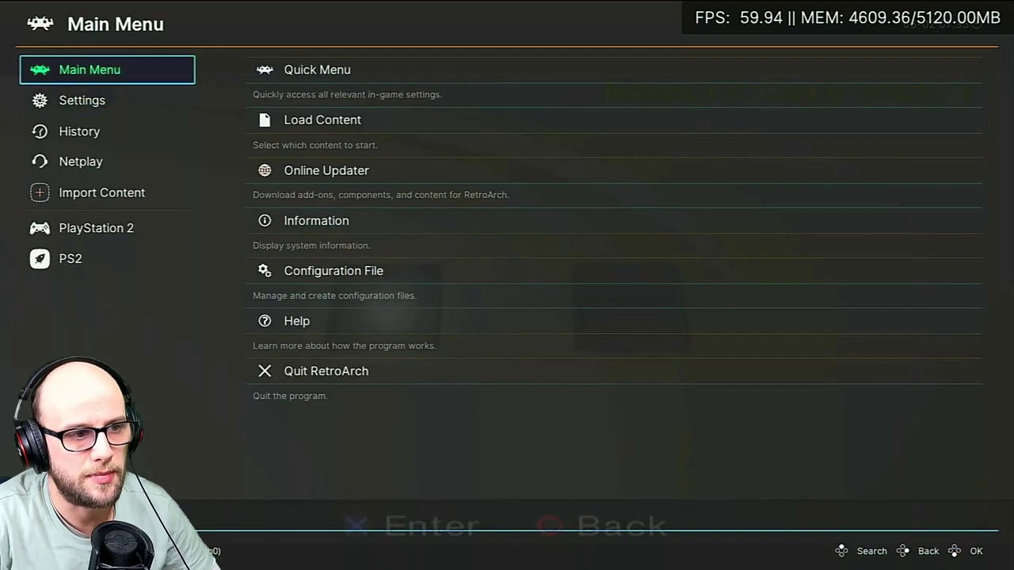
Open the running core's Options from the Quick Menu
key(Right)
key(Down)
key(Down)
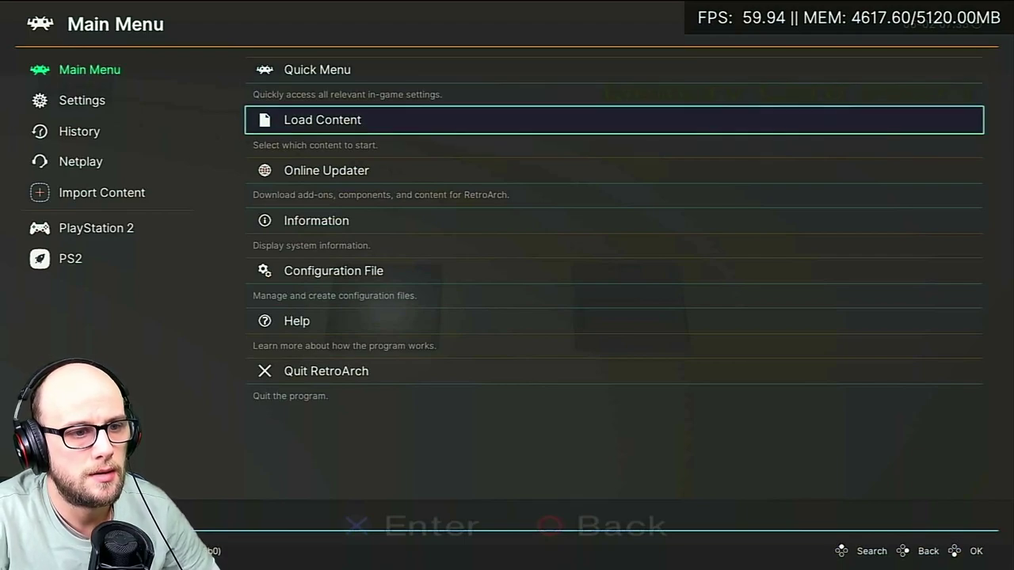
key(Up)
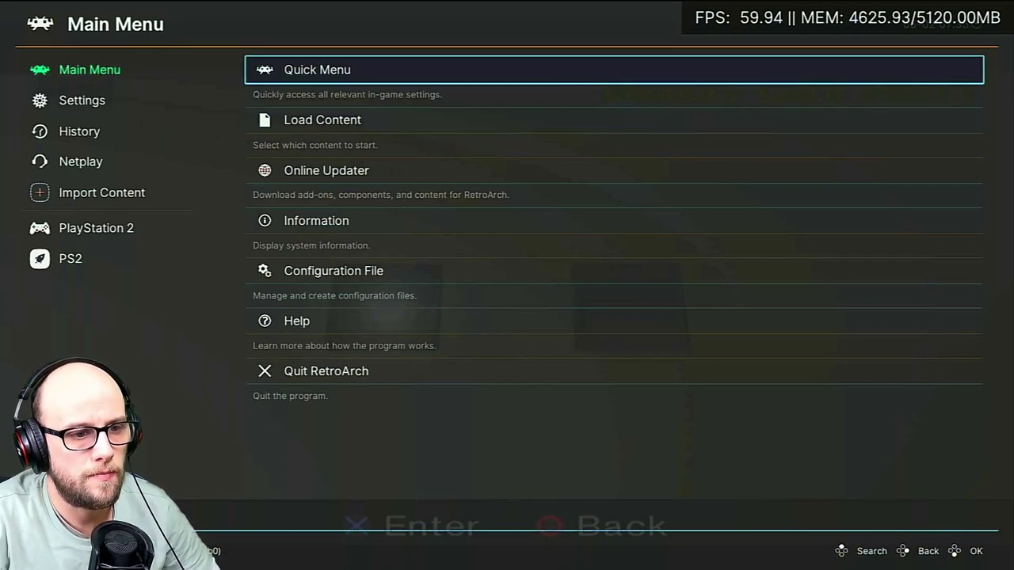
key(Return)
key(Down)
key(Down)
key(Down)
key(Down)
key(Down)
key(Down)
key(Down)
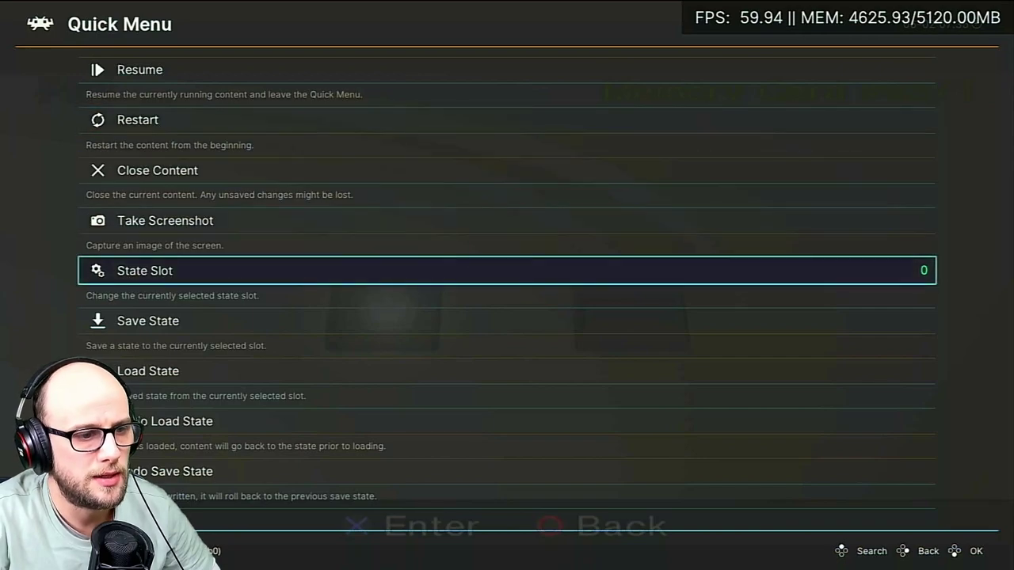
key(Down)
key(Down)
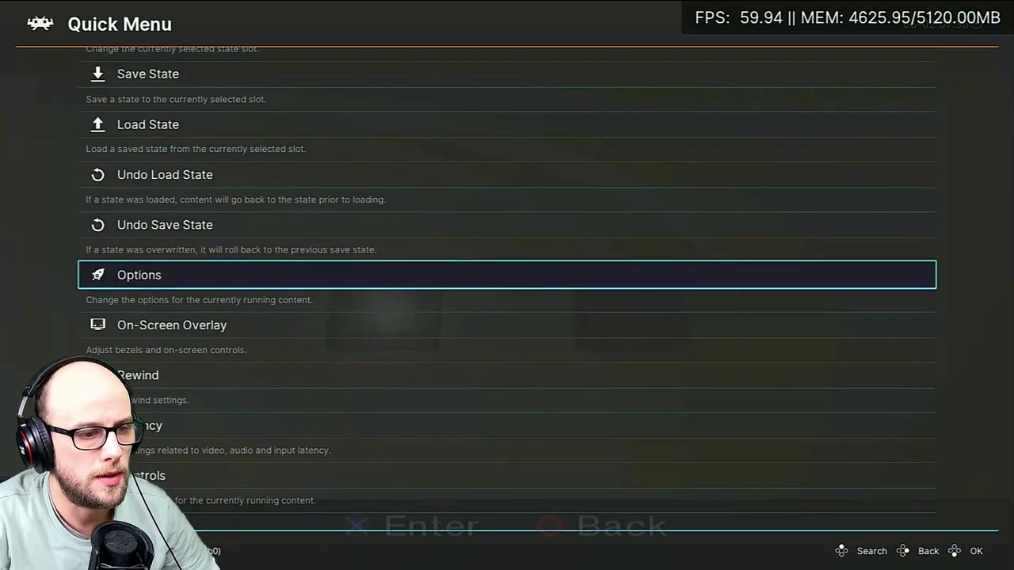
key(Return)
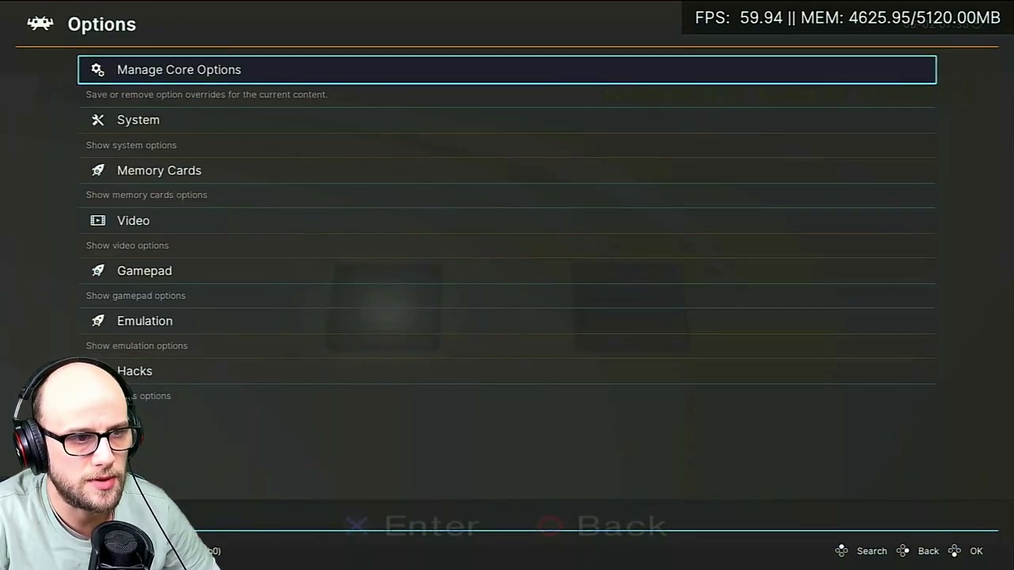
Look at the Manage Core Options page and return to the core Options
key(Return)
key(BackSpace)
key(Down)
key(Up)
key(Return)
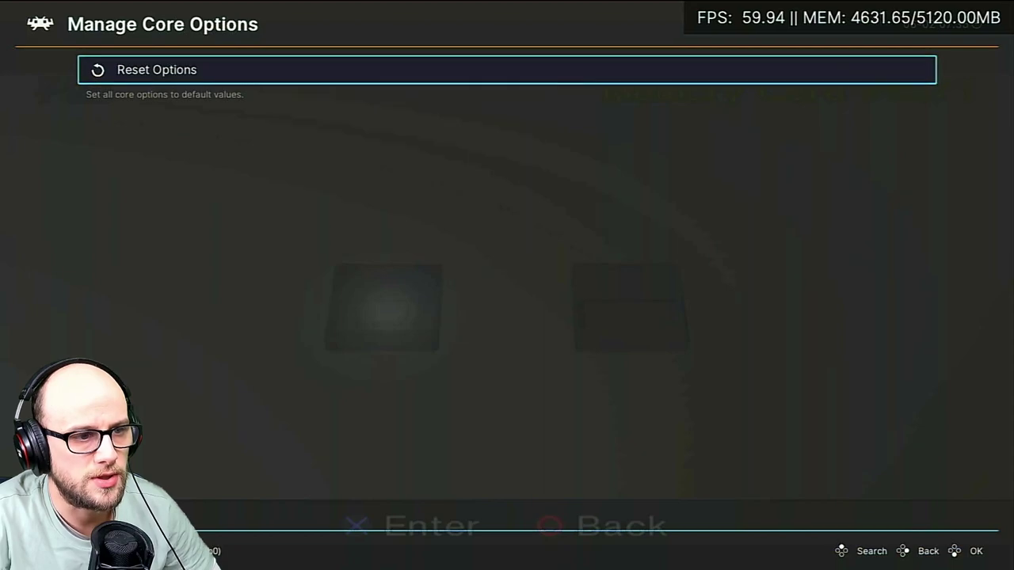
key(BackSpace)
Choose Shared Memory Card (8 MB) for Slot 1 in the core's Memory Cards options
key(Down)
key(Down)
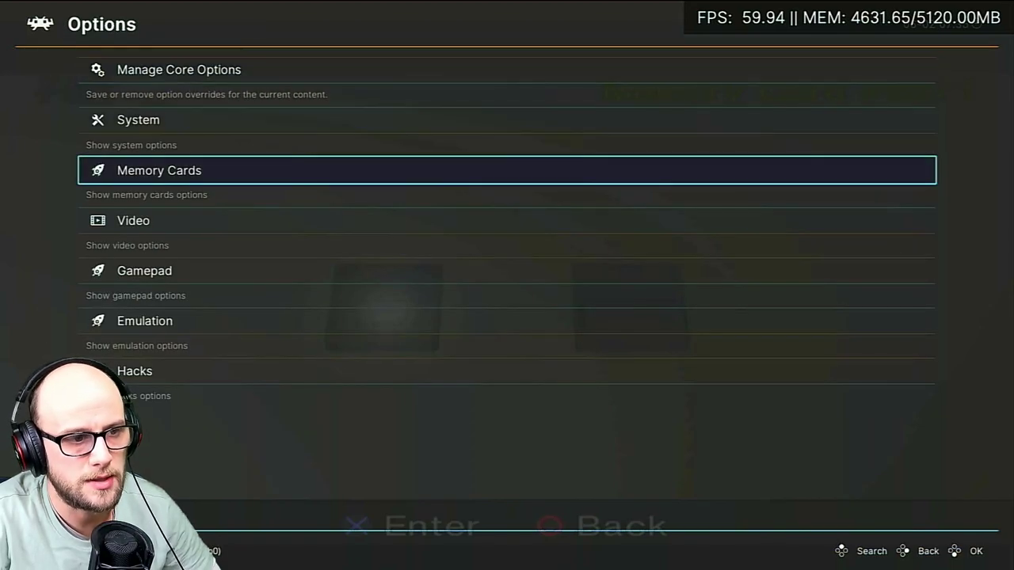
key(Return)
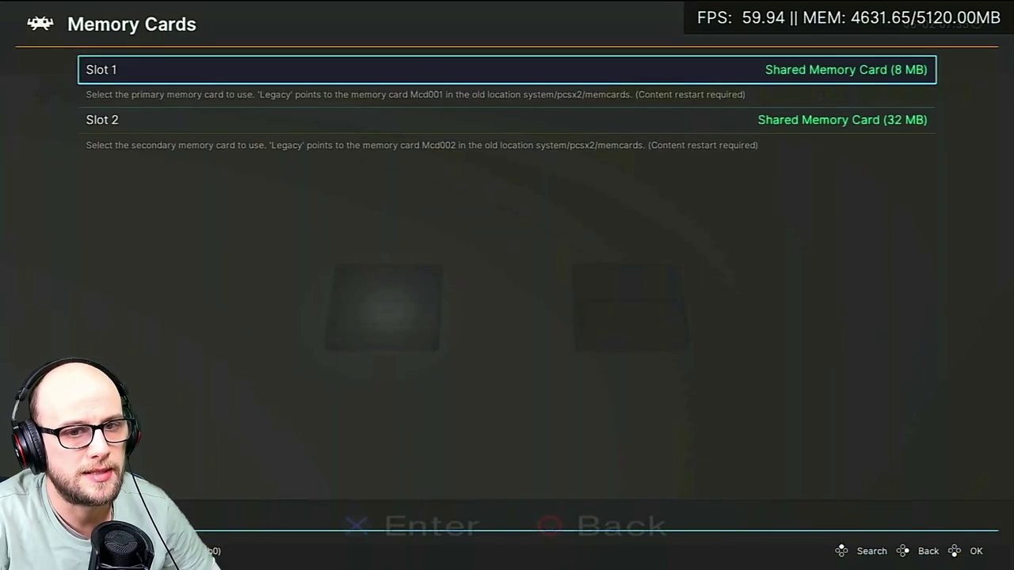
key(Return)
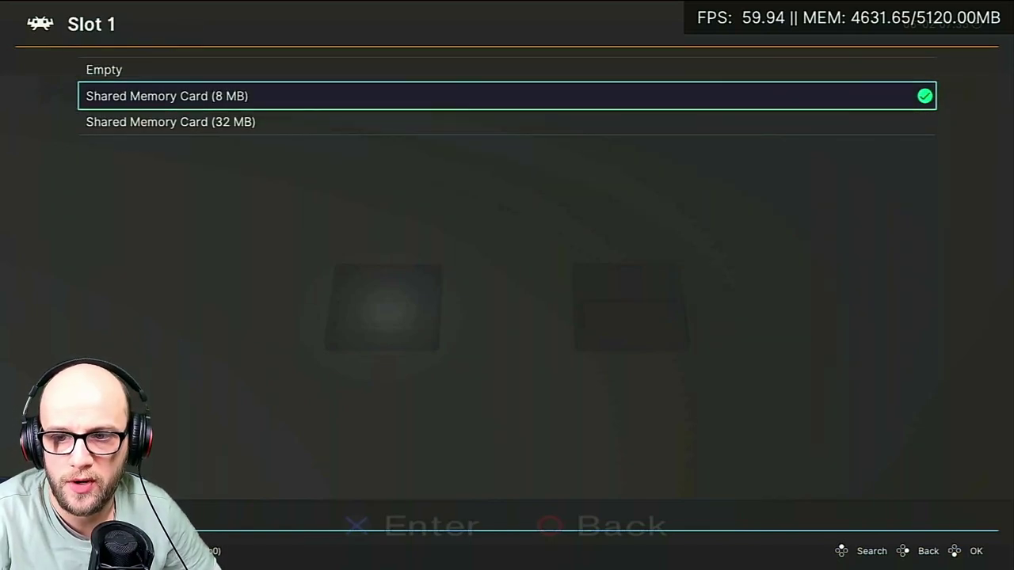
key(Return)
Check the memory card choices for Slot 2 and return to the core Options
key(Down)
key(Return)
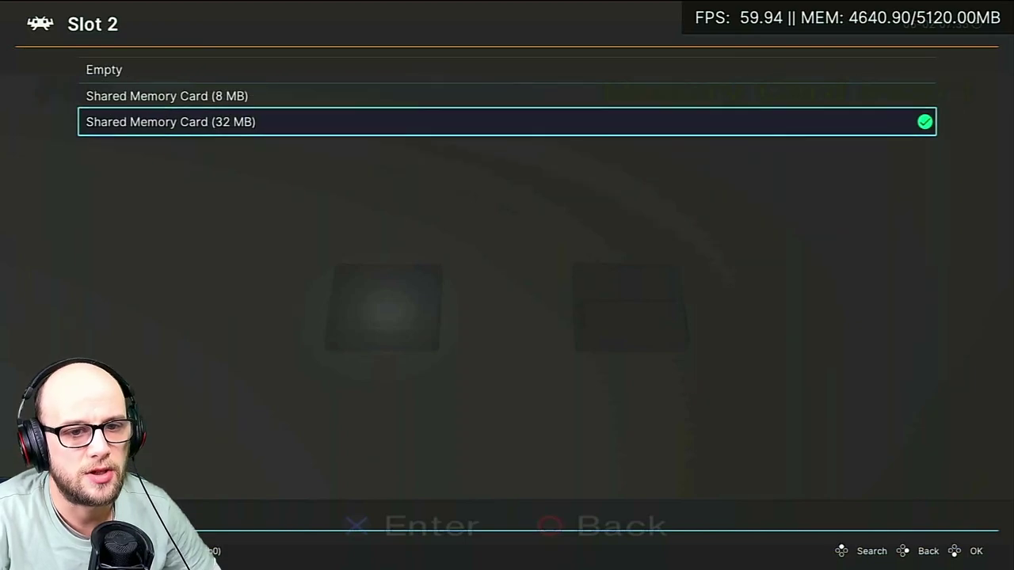
key(Escape)
key(Escape)
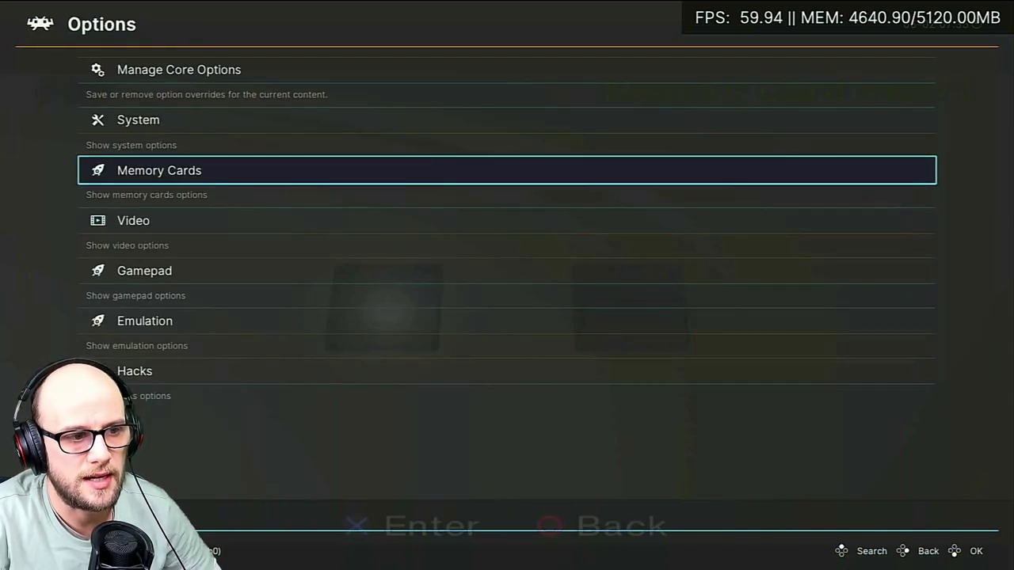
Open the core's System options
key(Up)
key(Return)
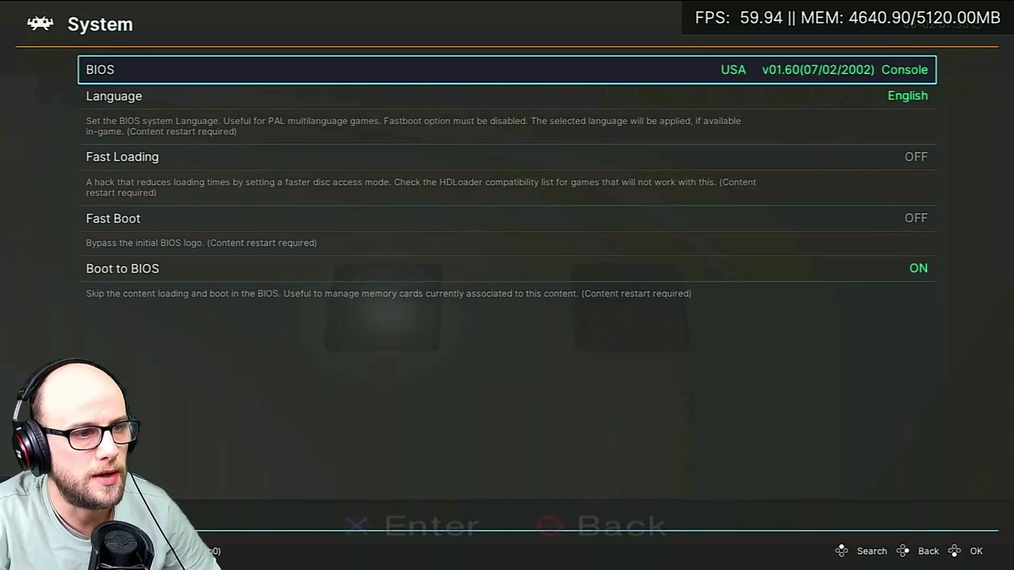